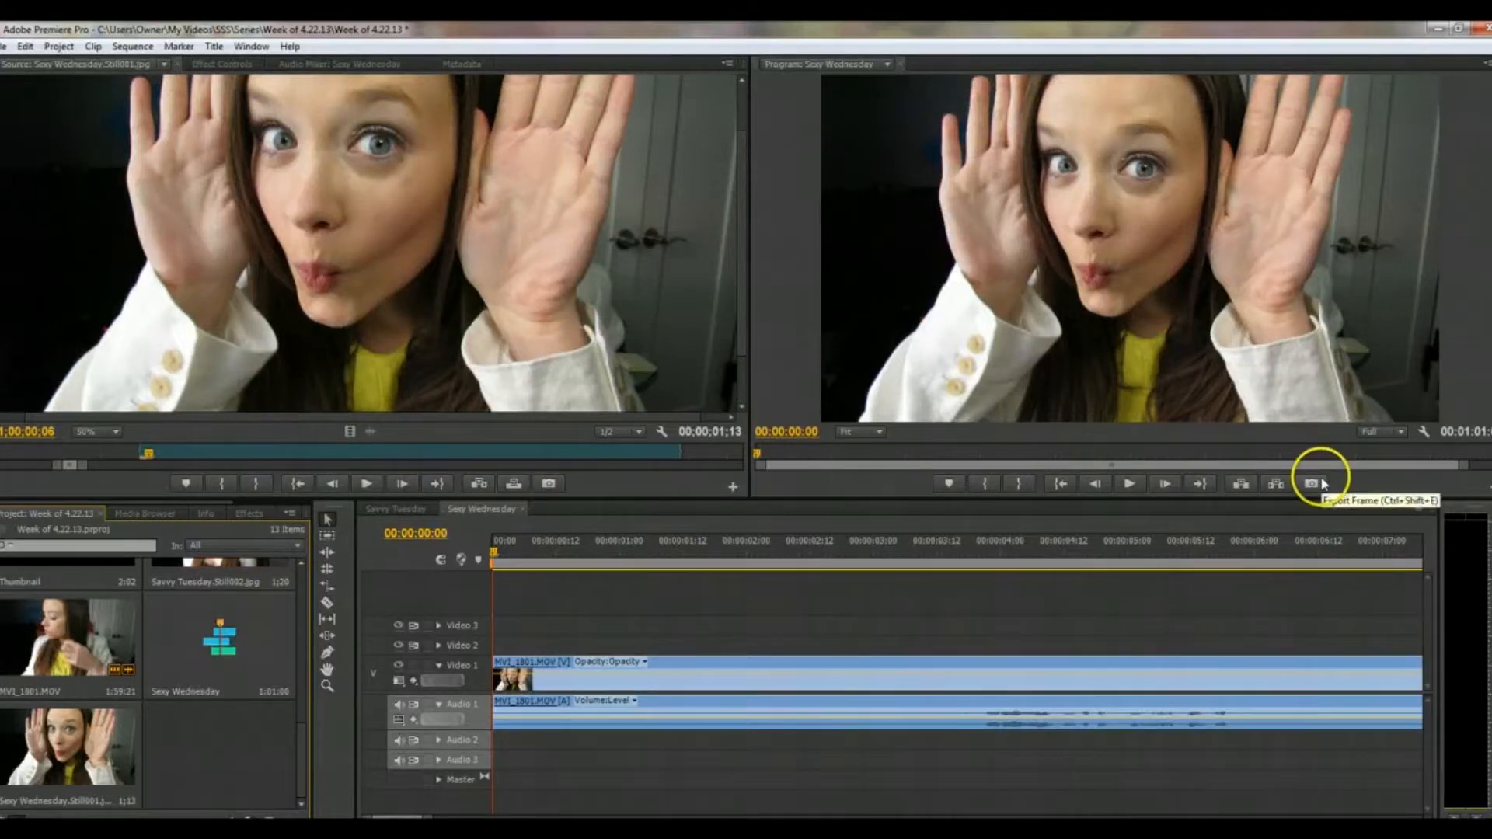
Export the sequence's frame at 00:00:00:00 as a JPEG named Sexy Wednesday.Still002.
left_click_drag(559, 542, 398, 583)
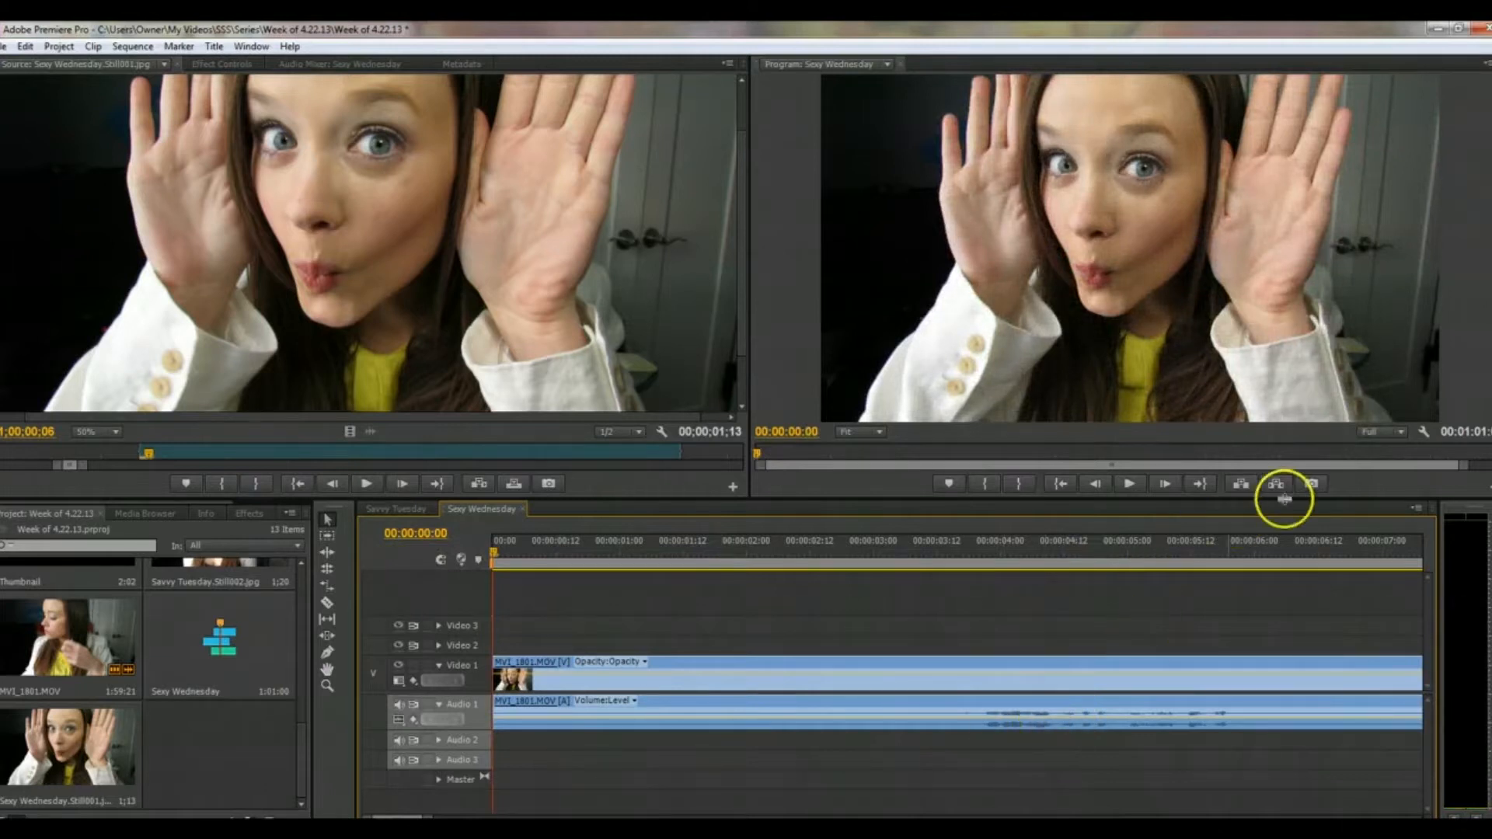
left_click(1313, 483)
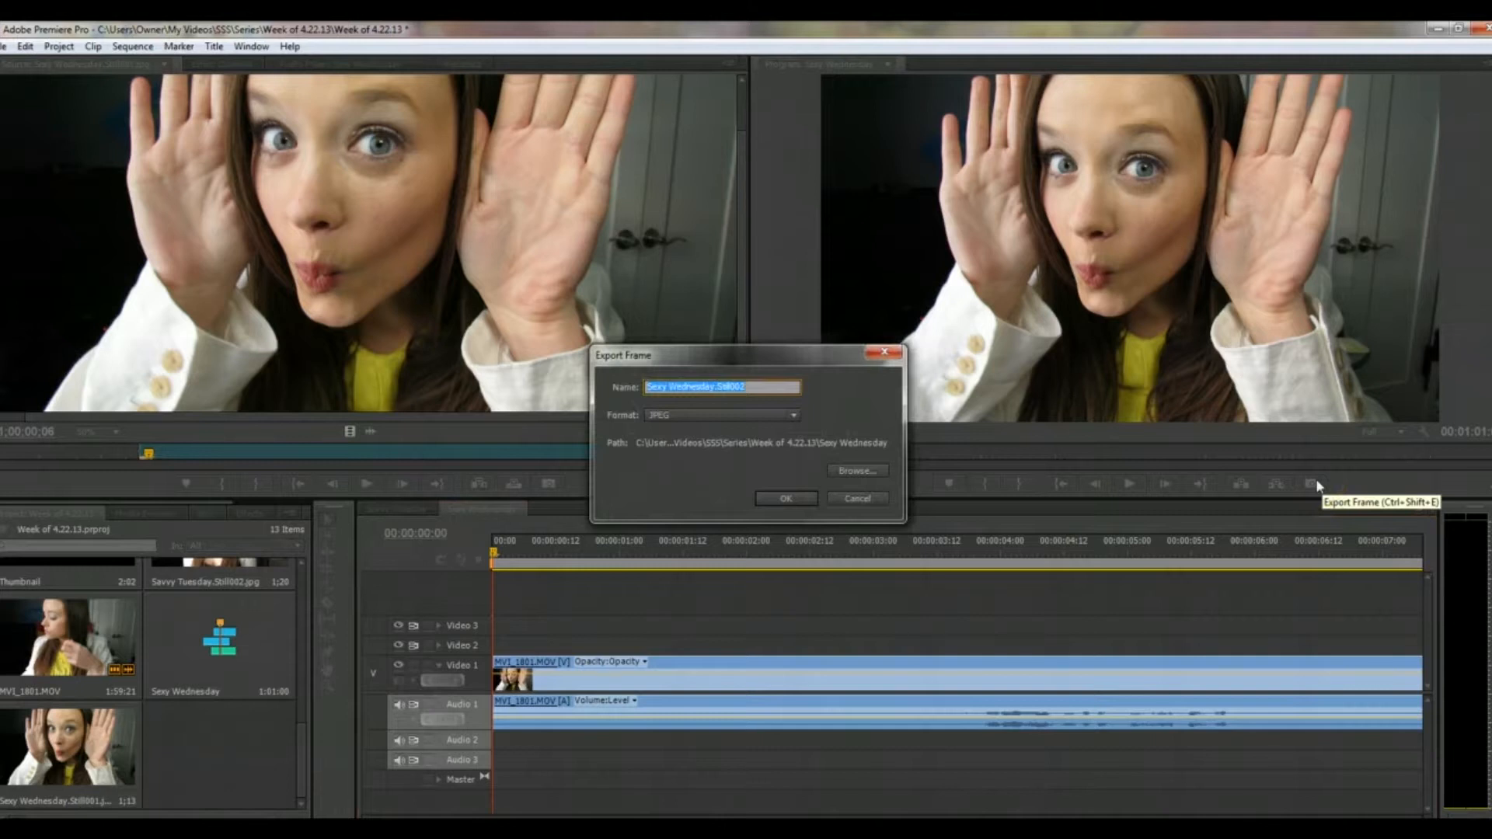
left_click(785, 387)
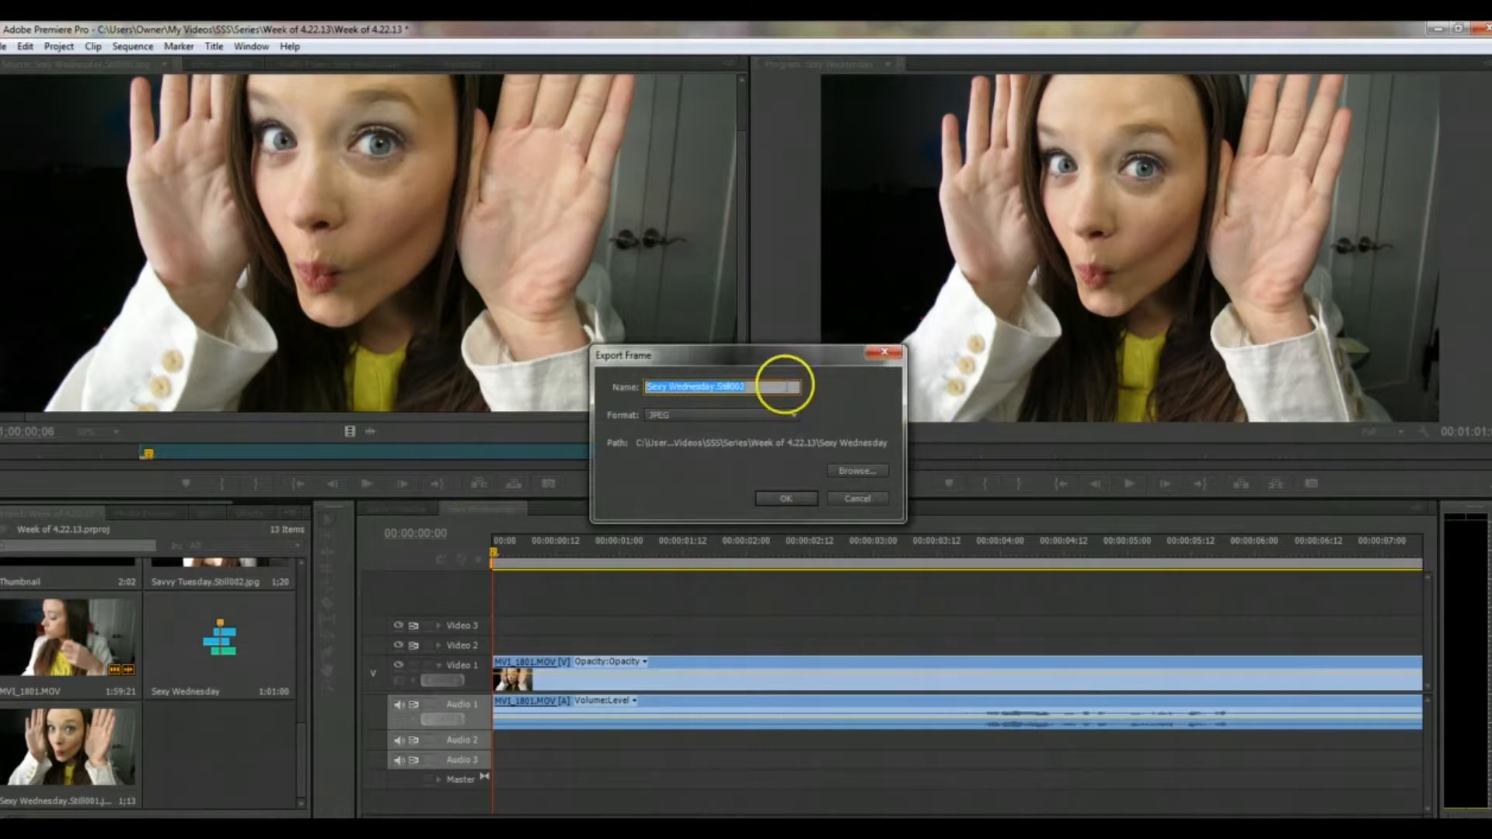
left_click(784, 498)
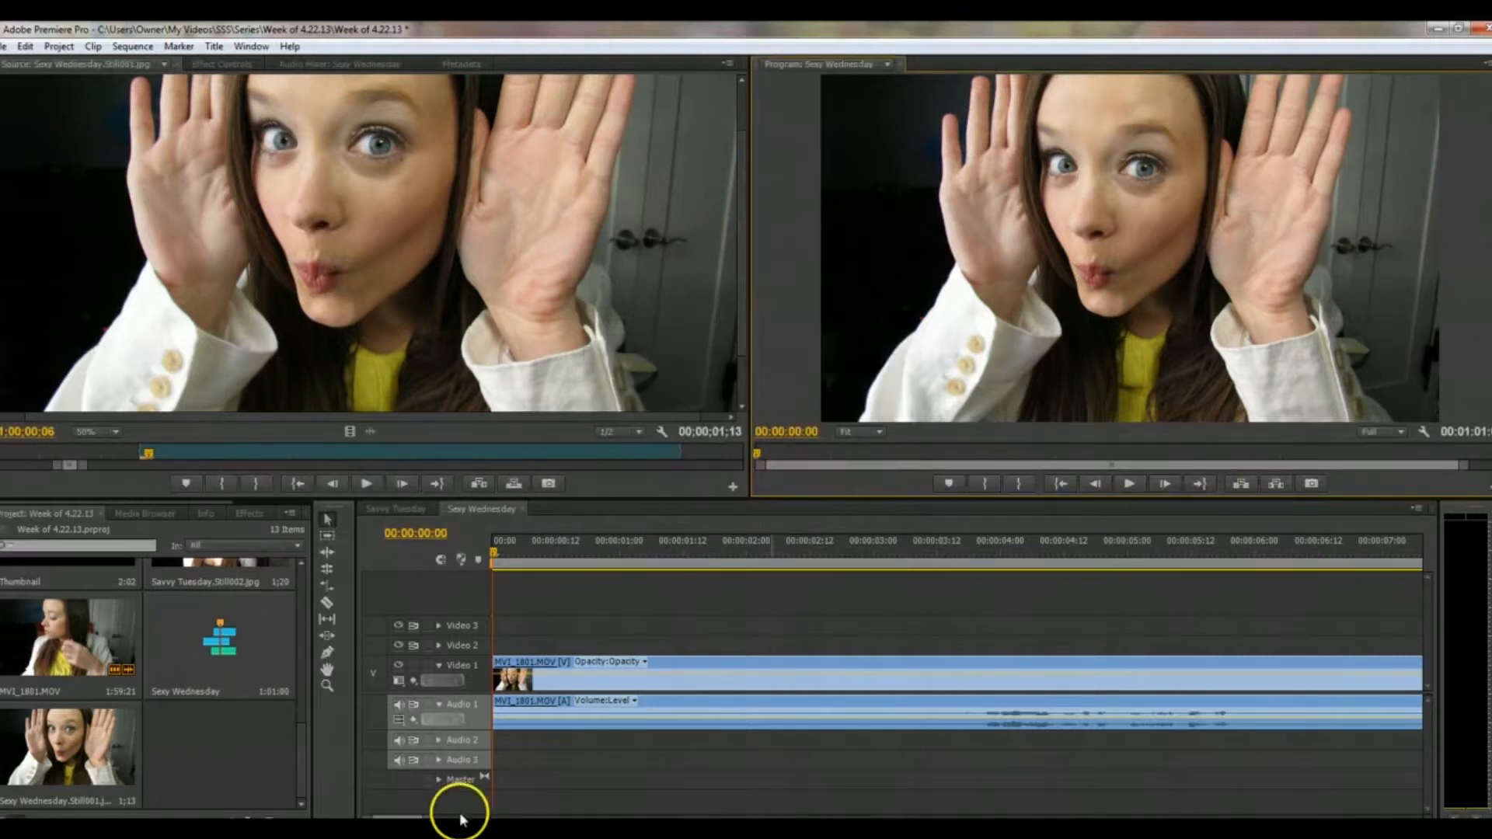
Import the Sexy Wednesday.Still002 image and place it on Video 1 in the empty timeline area at about 00:01:50:00.
left_click_drag(398, 817, 540, 817)
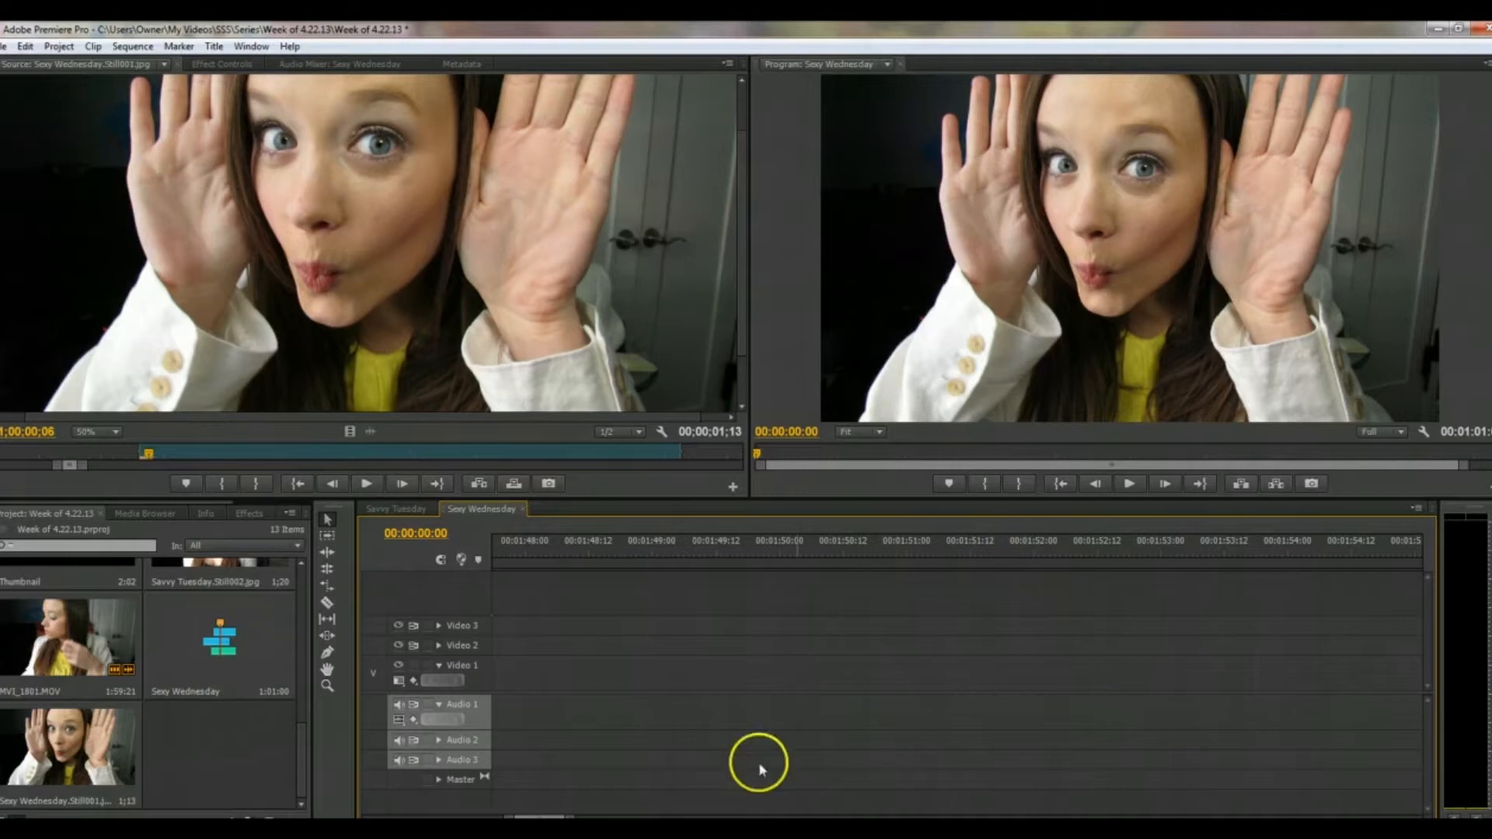
left_click(250, 781)
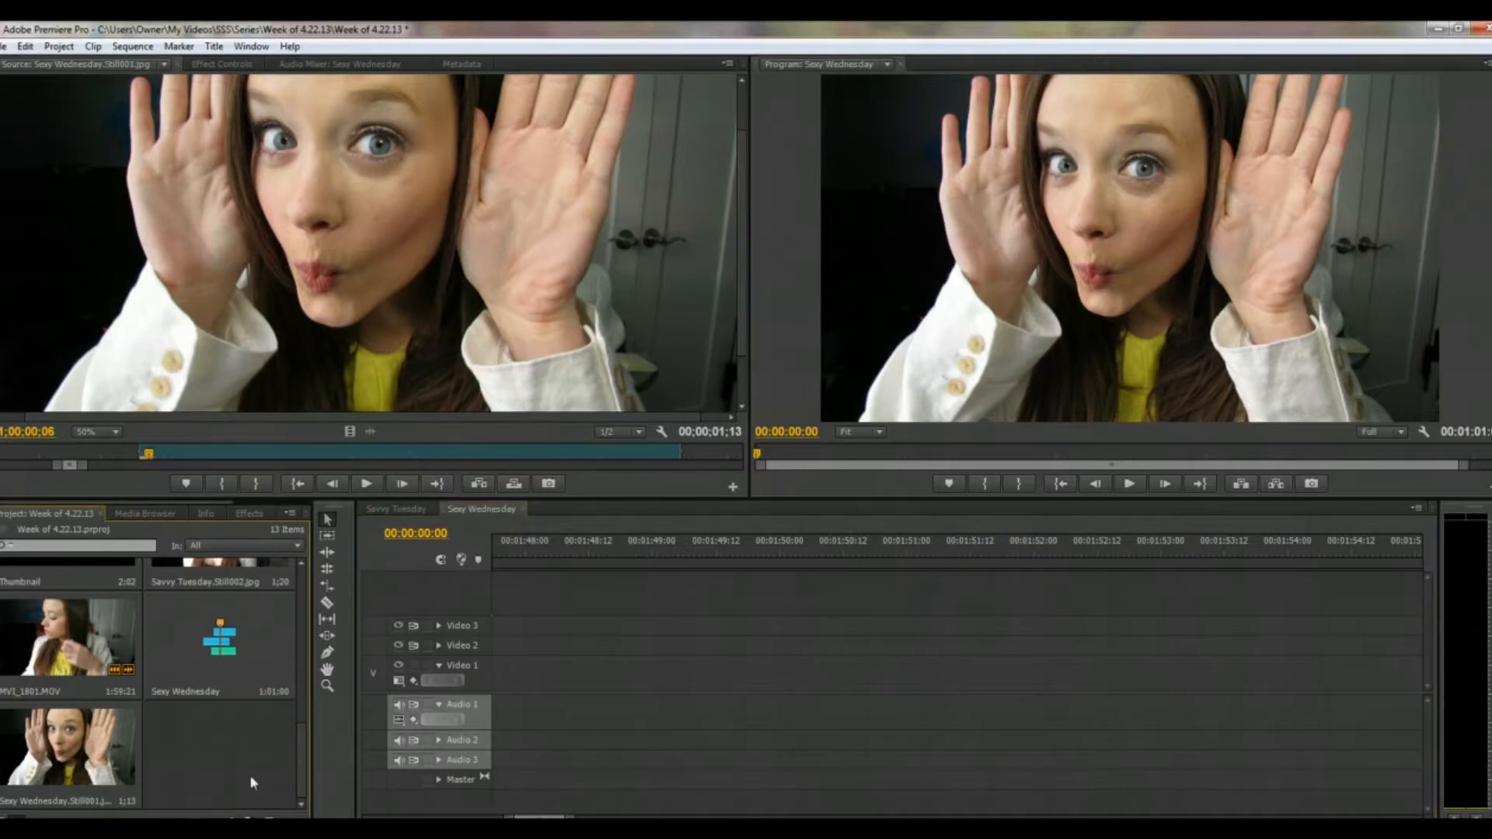
double_click(250, 776)
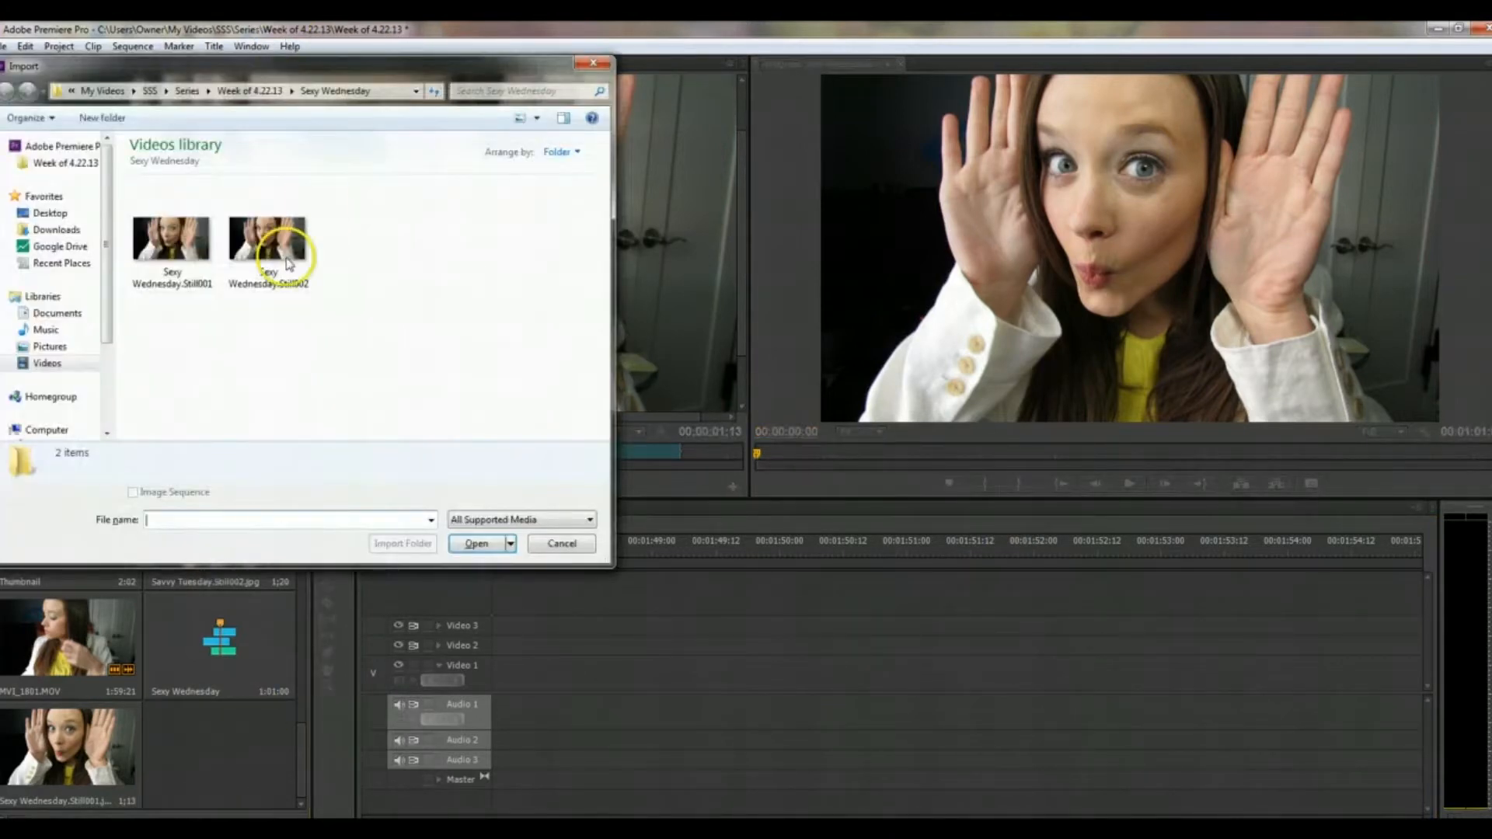
double_click(286, 259)
left_click_drag(243, 799, 790, 673)
Park the playhead over the placed still at 00:01:50:17 and create a default still title named THUMBNAIL.
left_click(870, 563)
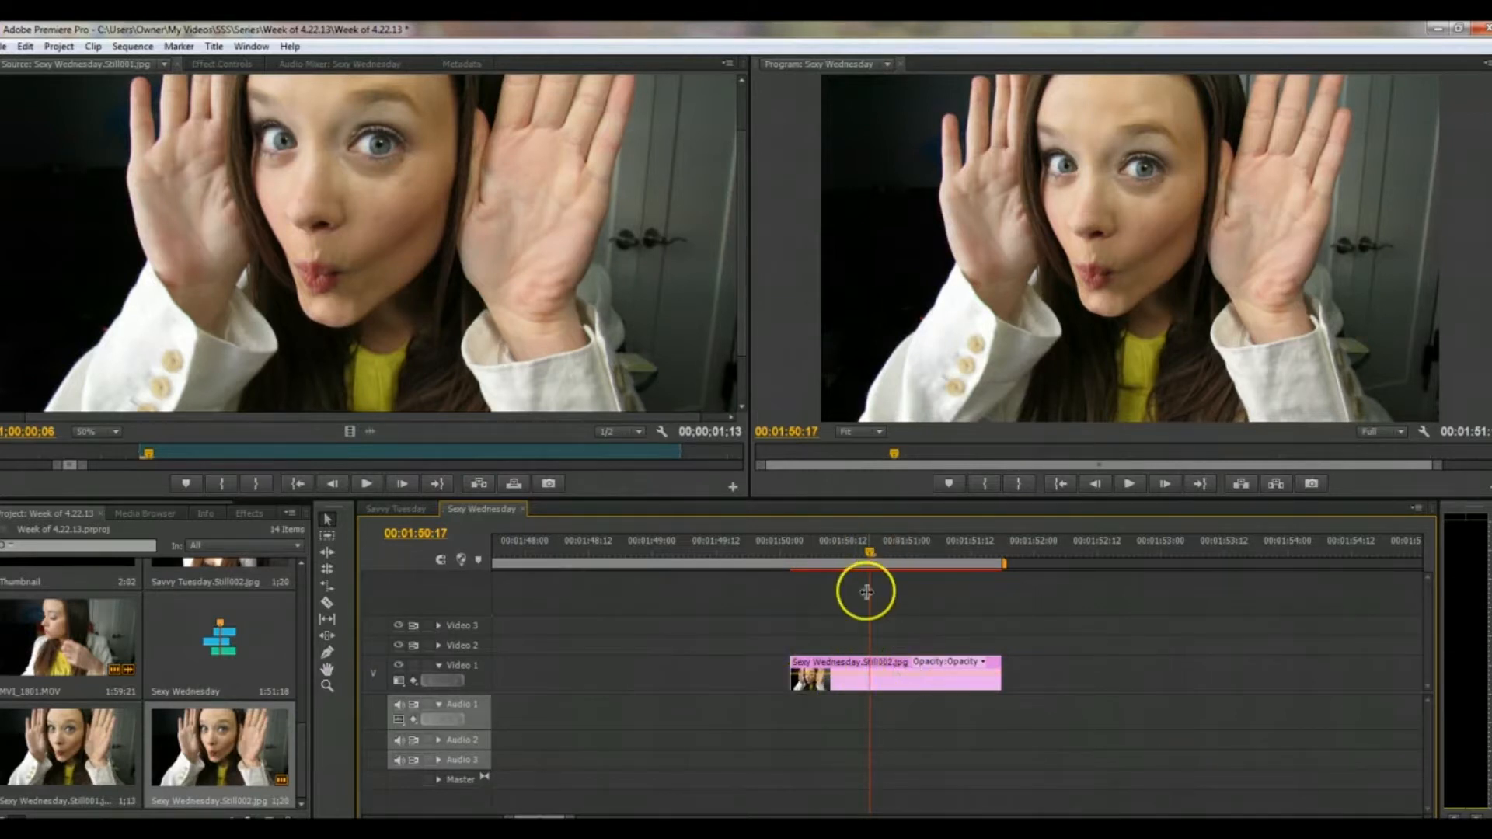
left_click(214, 46)
mouse_move(241, 64)
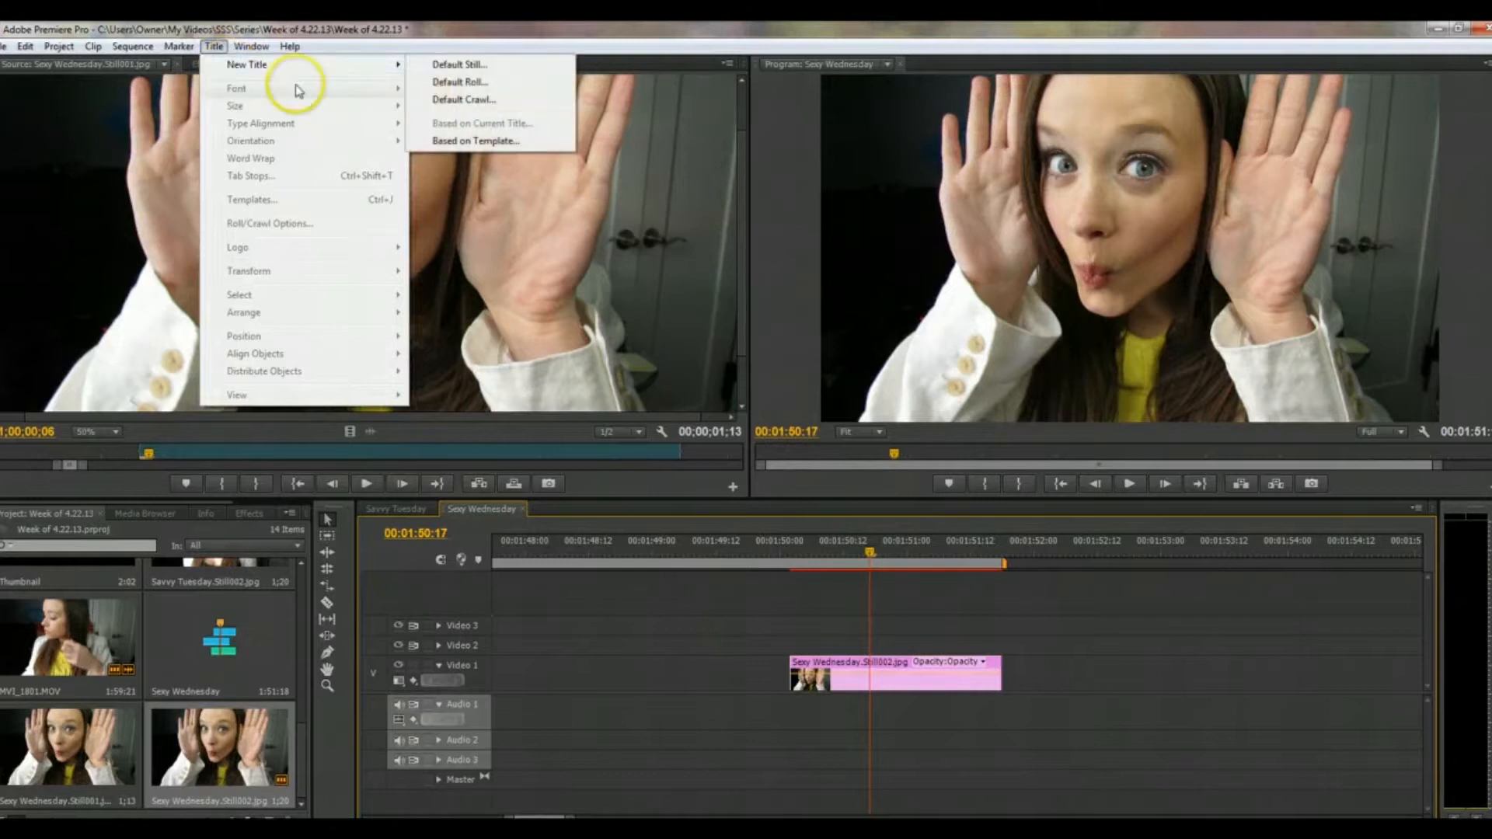
left_click(459, 64)
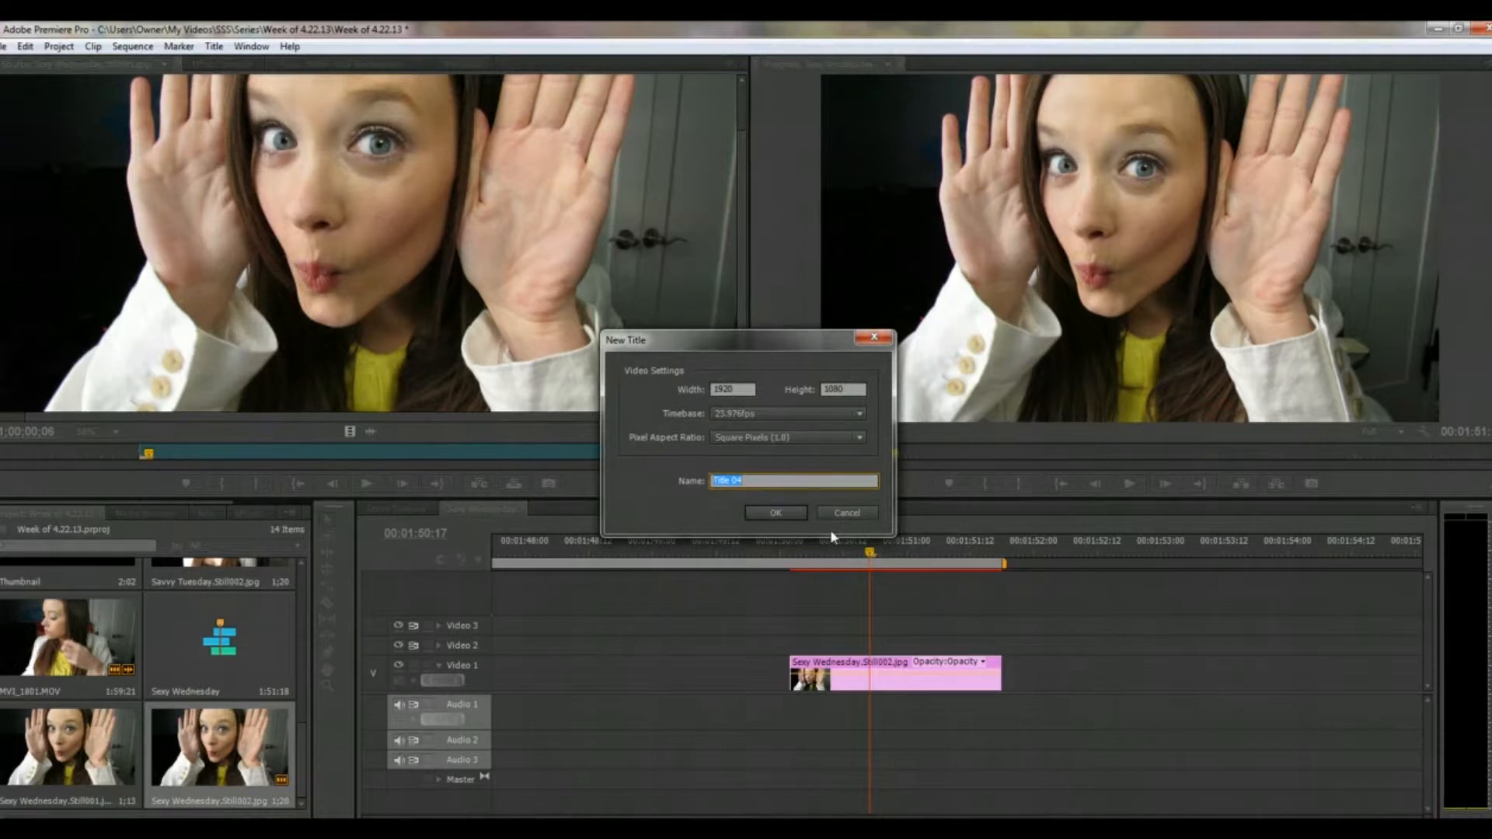
type("THUMBNAIL")
key("Return")
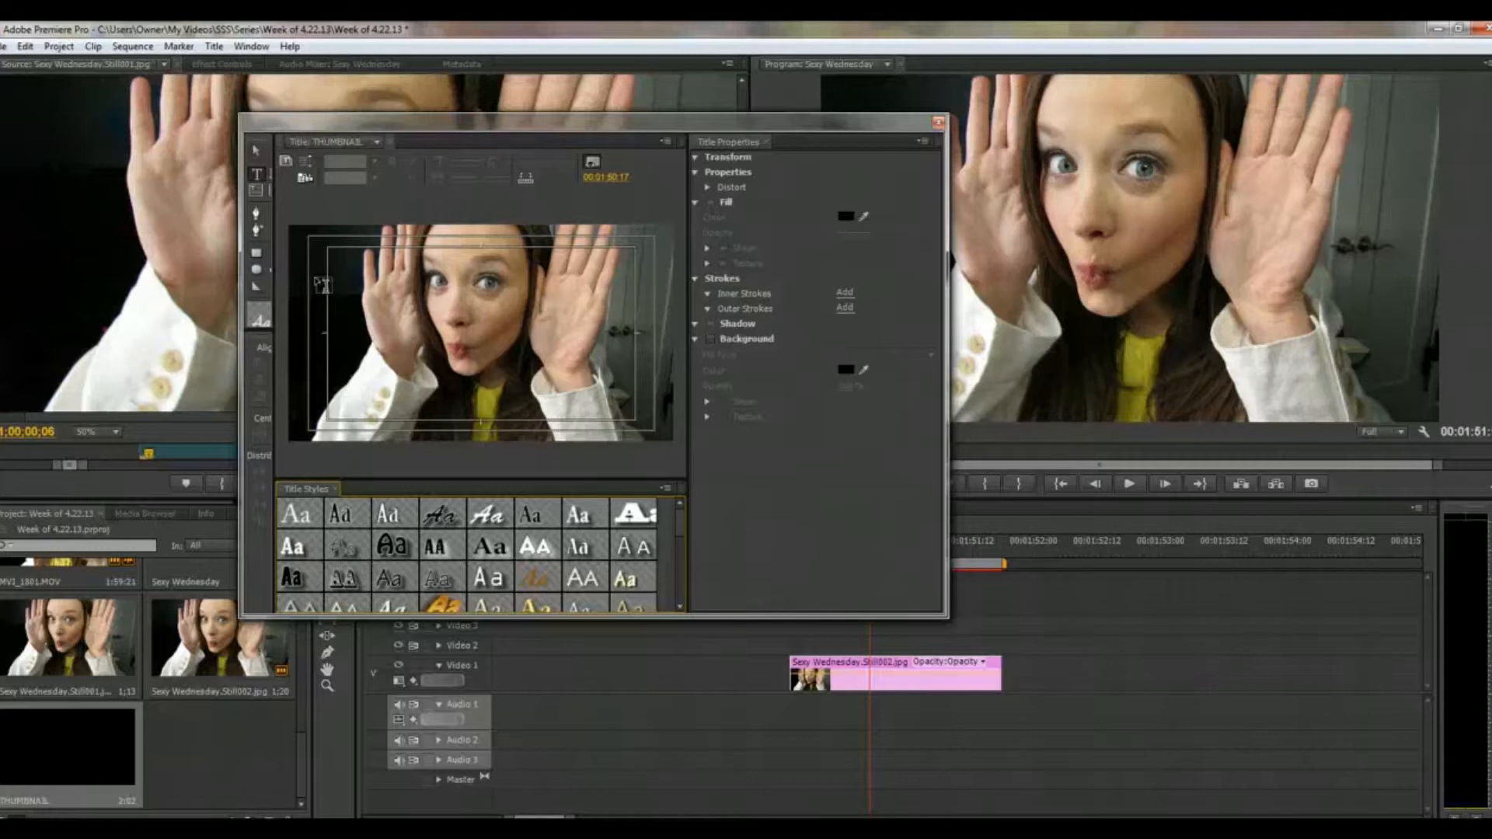
Add the text "Fun YouTube Thumbnail Tutorial" near the title's left edge, with one word per line.
left_click(311, 289)
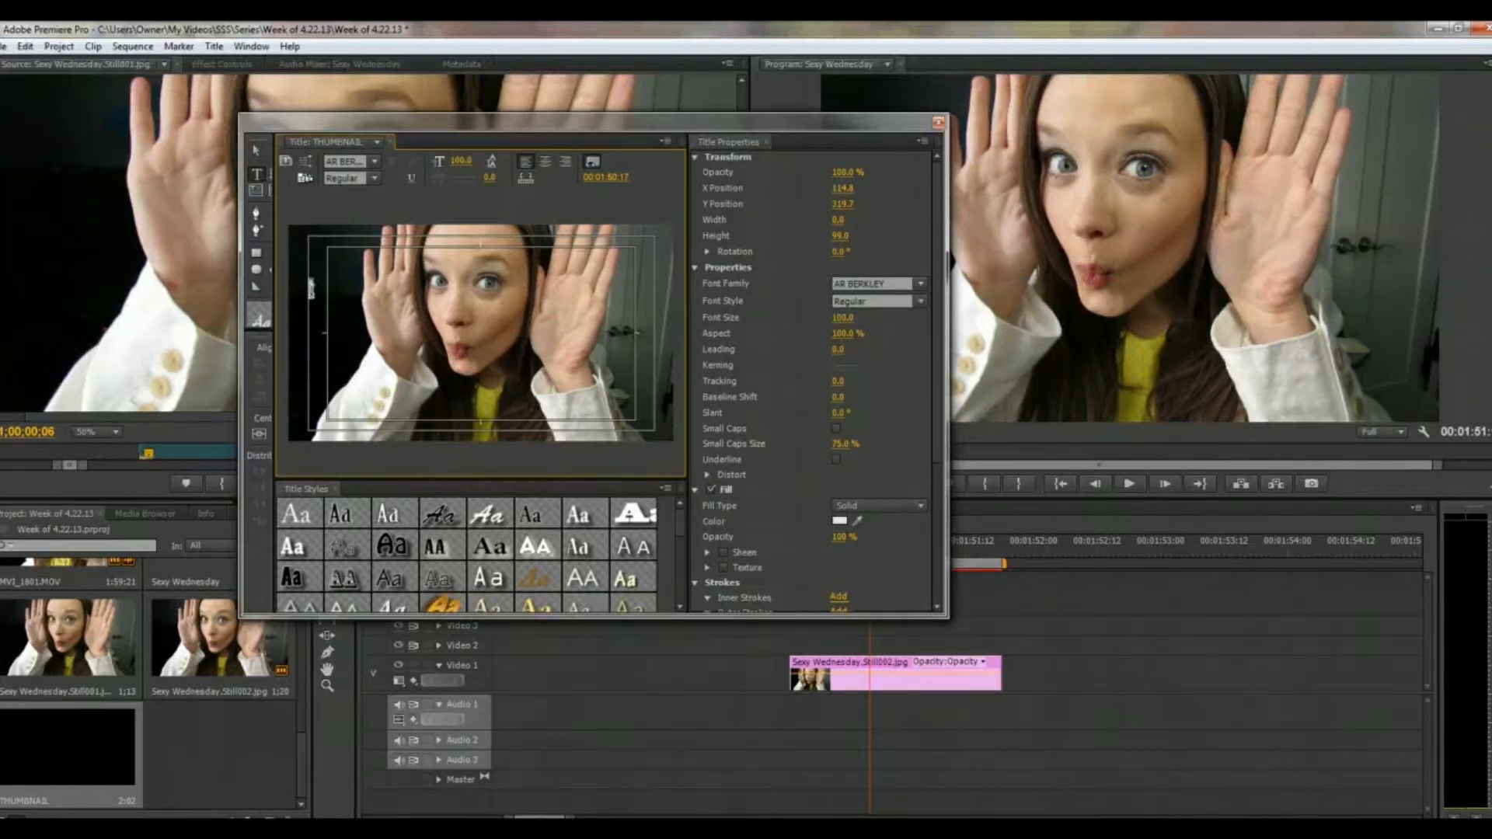
type("Fun")
key("Return")
type("You")
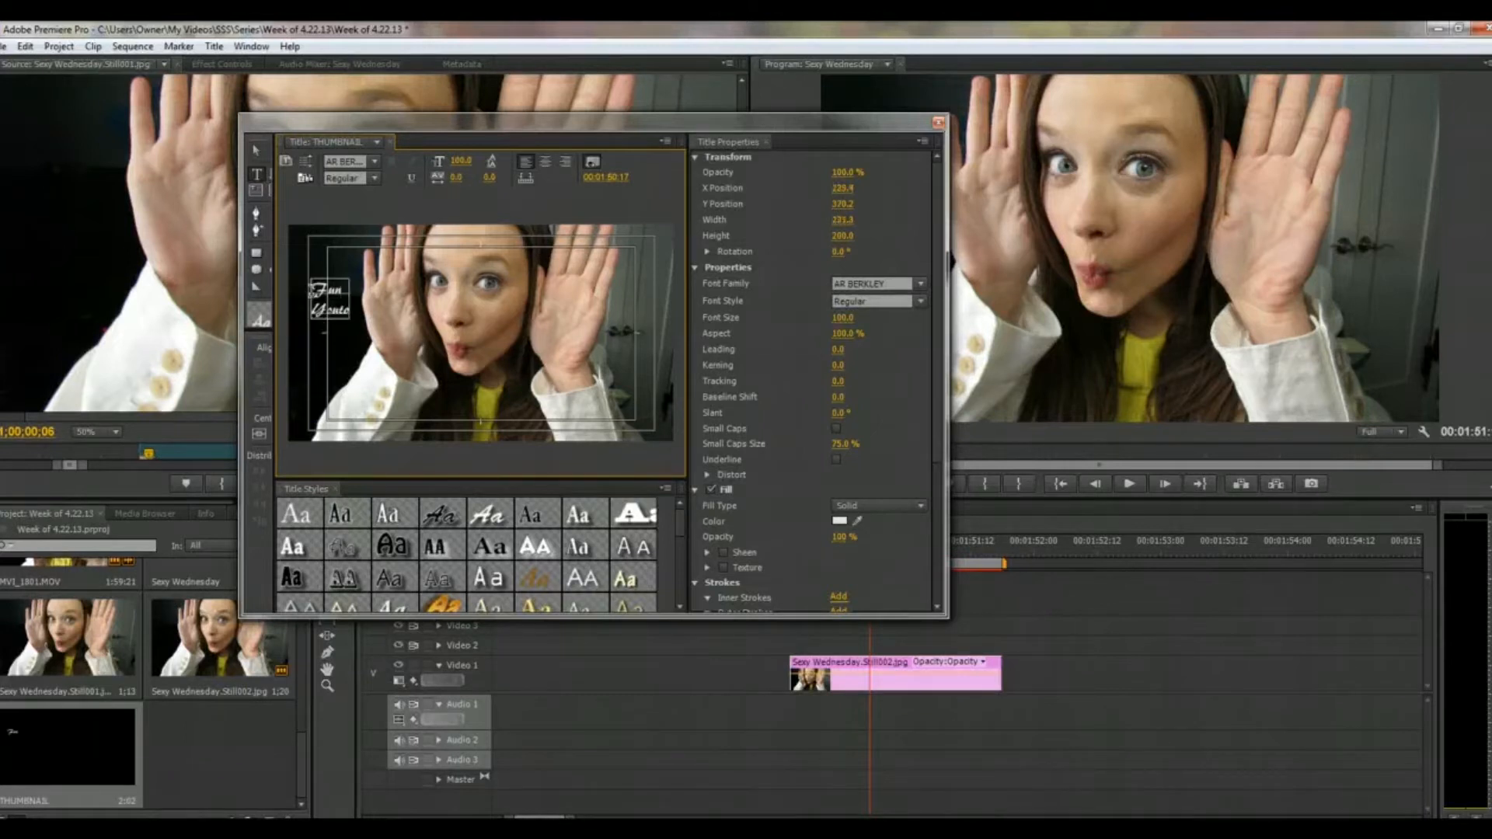
type("Tu")
key("Return")
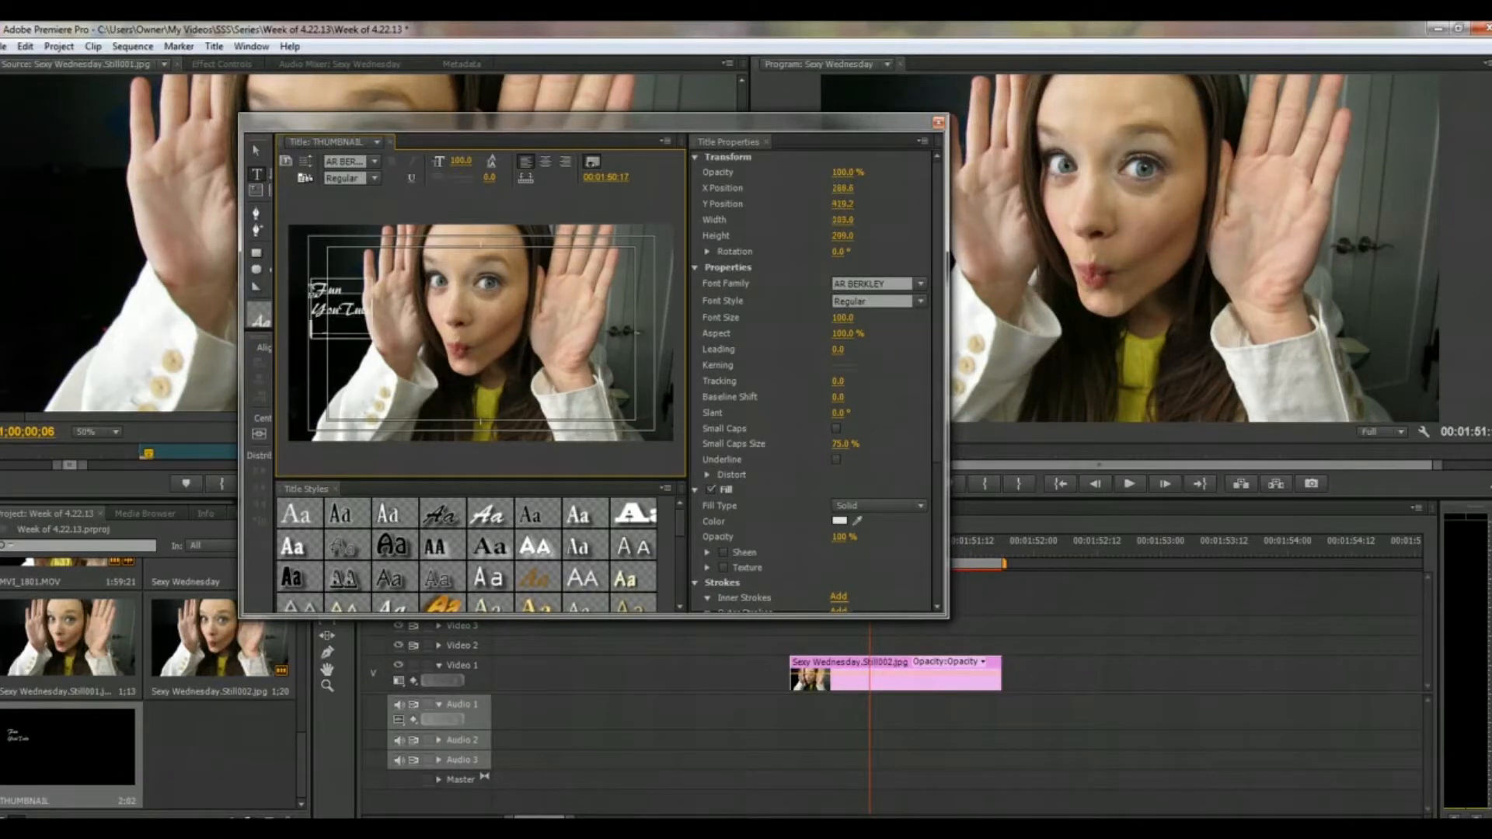
type("Thumbnail")
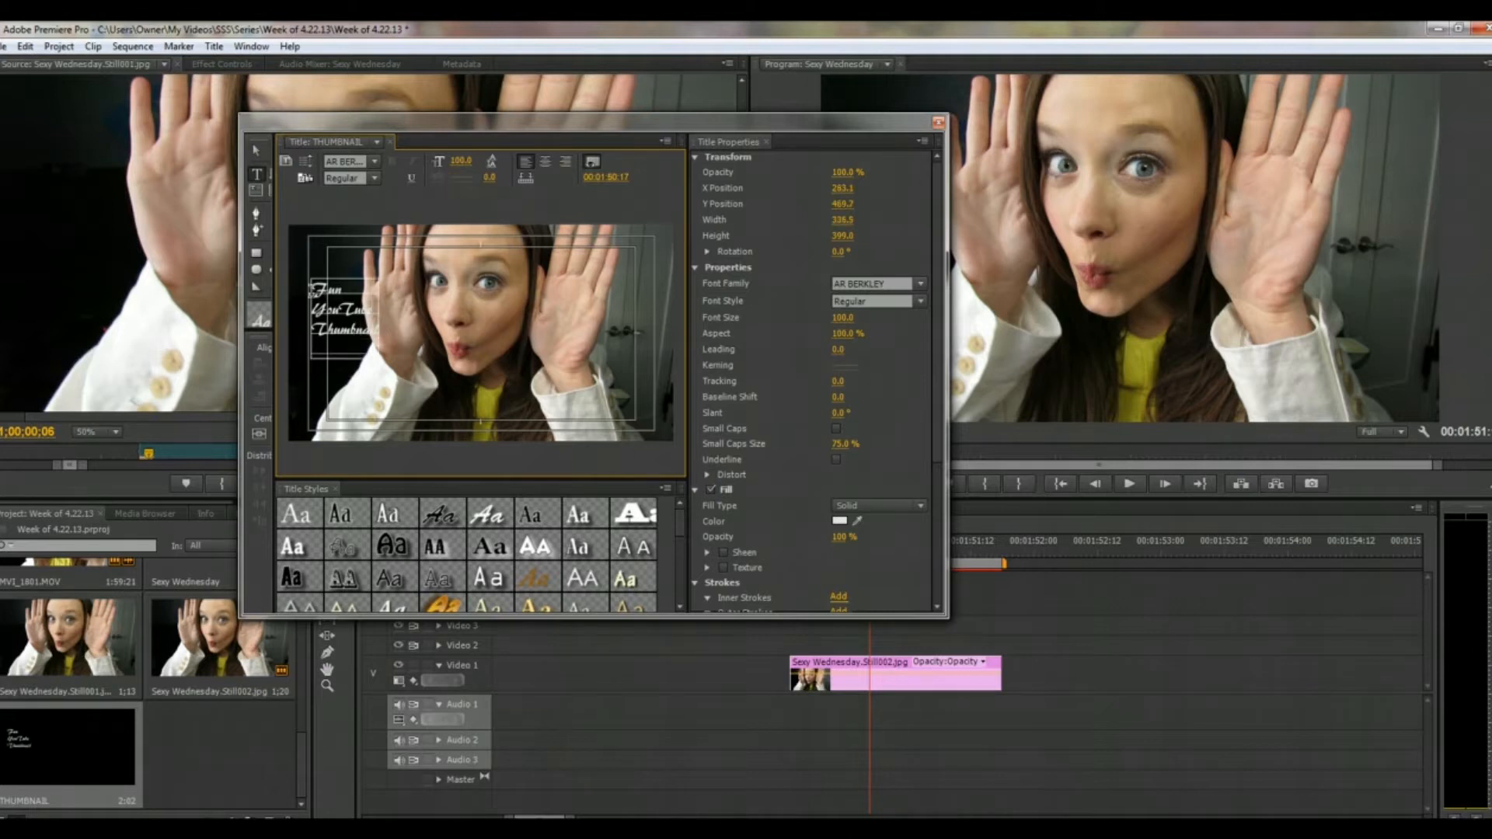
key("Return")
type("Tutorial")
Select all of the title text and change its font to Cooper Std.
left_click_drag(334, 268, 461, 287)
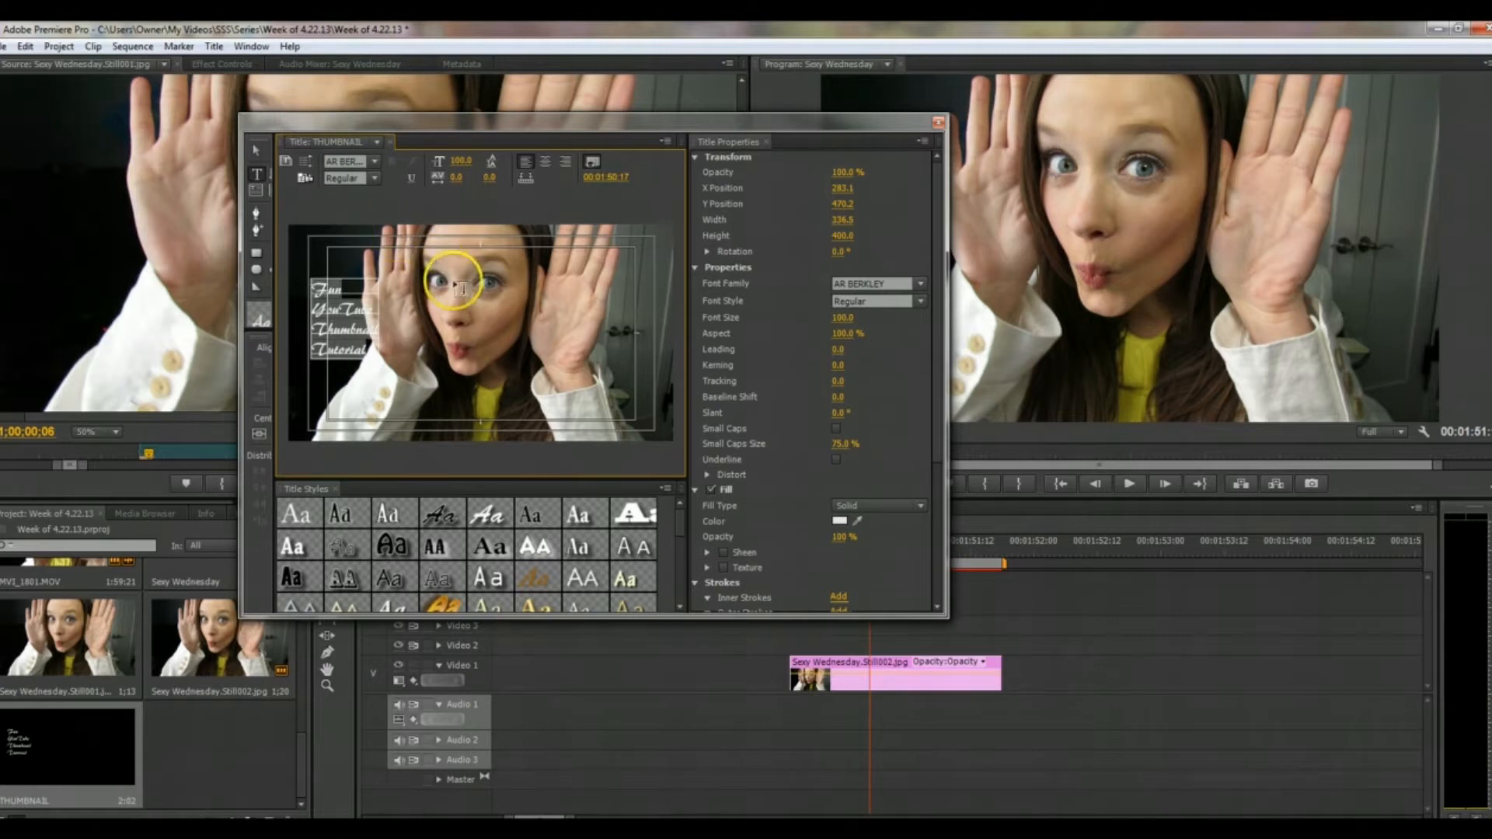
left_click(374, 161)
scroll(377, 280, "down", 15)
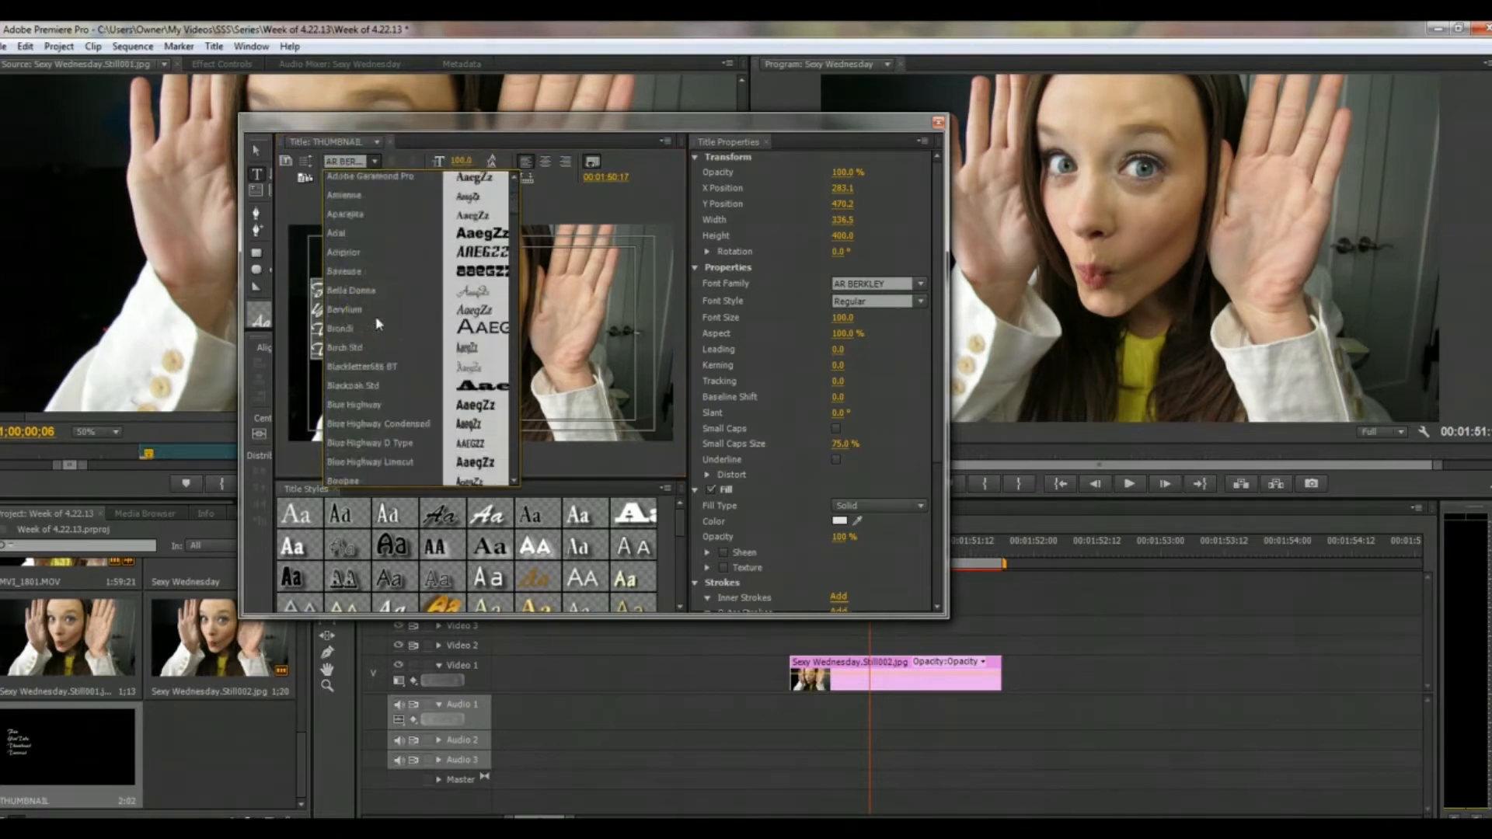
scroll(378, 324, "down", 5)
scroll(380, 344, "down", 4)
left_click(380, 401)
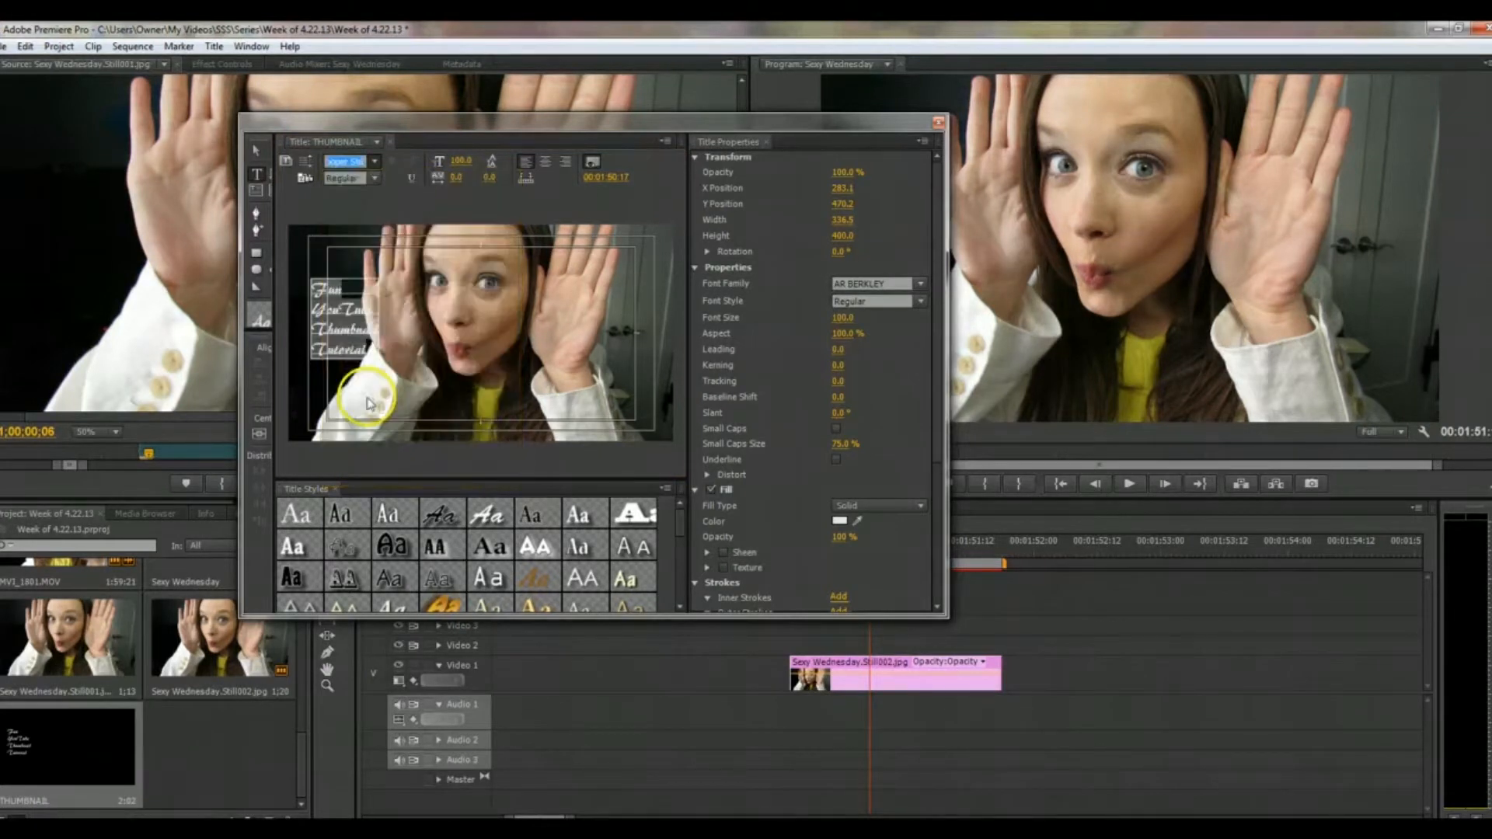
Try a font size of 200 for the title text.
left_click(459, 162)
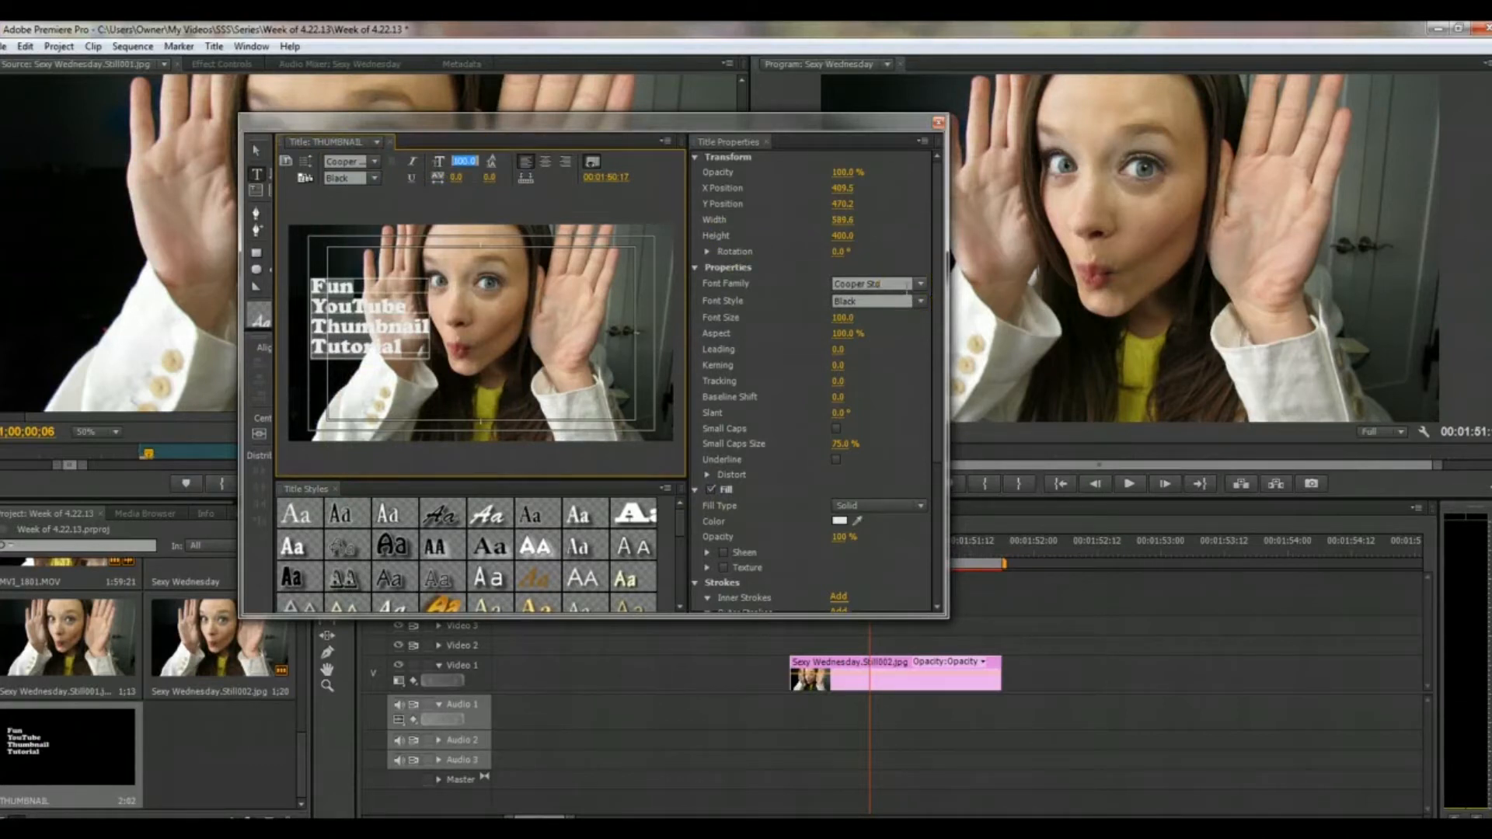
key("BackSpace")
type("200")
key("Return")
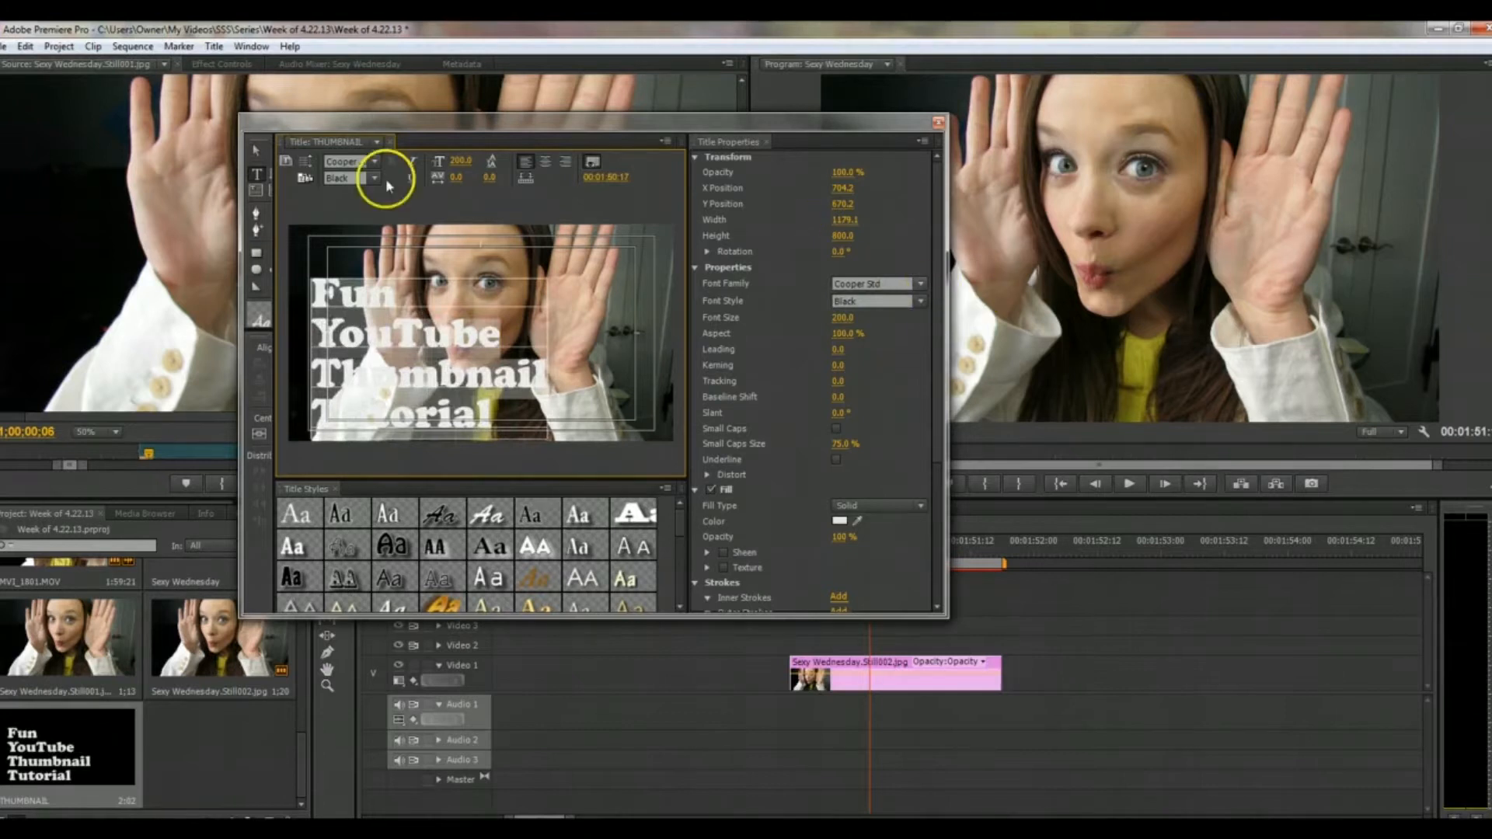
Set the title text's font size to 150.
left_click(463, 161)
type("150")
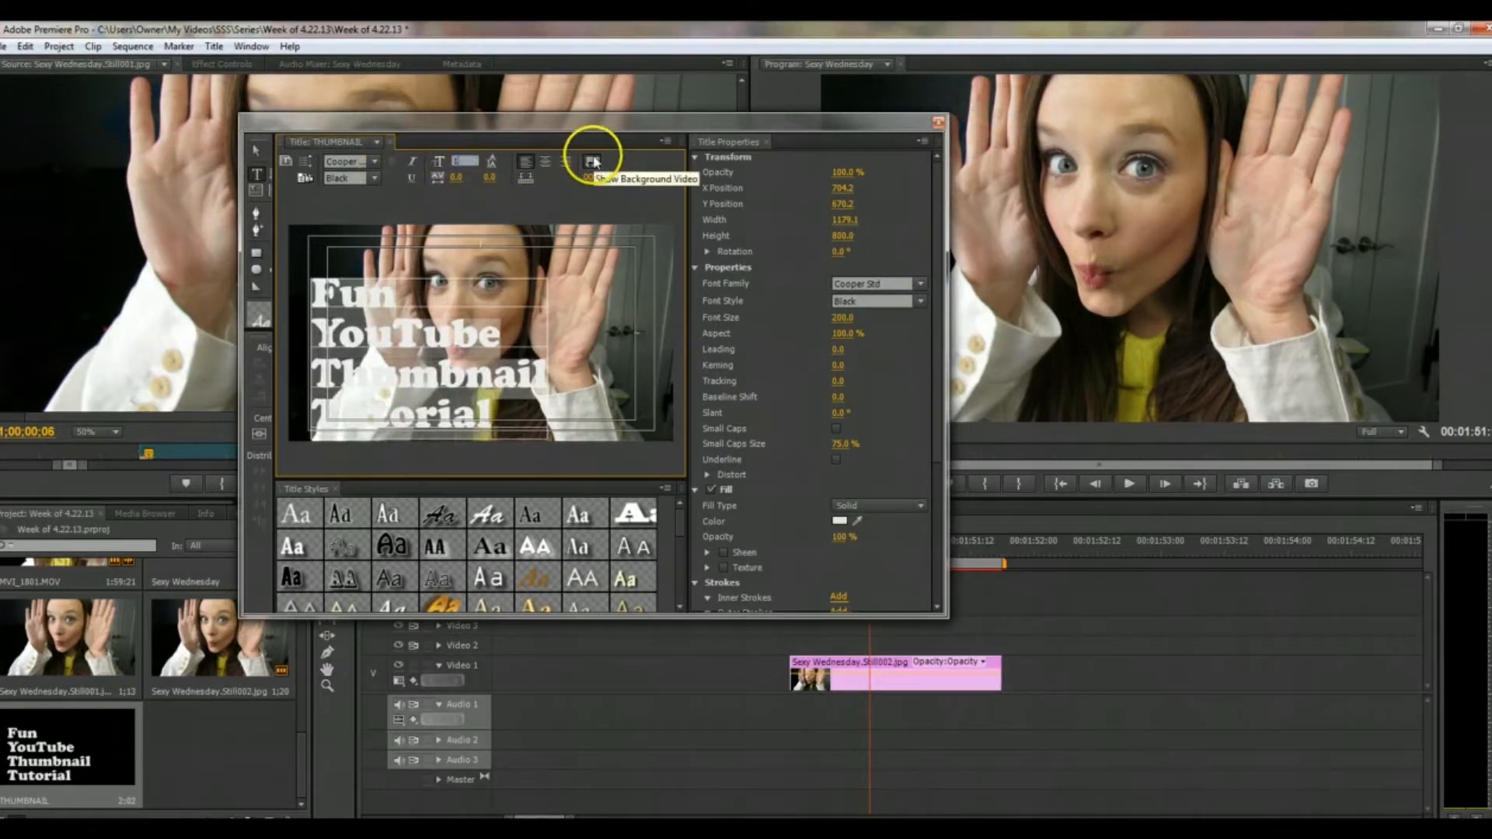
key("Return")
Add an outer stroke to the title text and set its type to Depth.
scroll(910, 581, "down", 3)
left_click(838, 553)
scroll(912, 495, "down", 1)
left_click(916, 569)
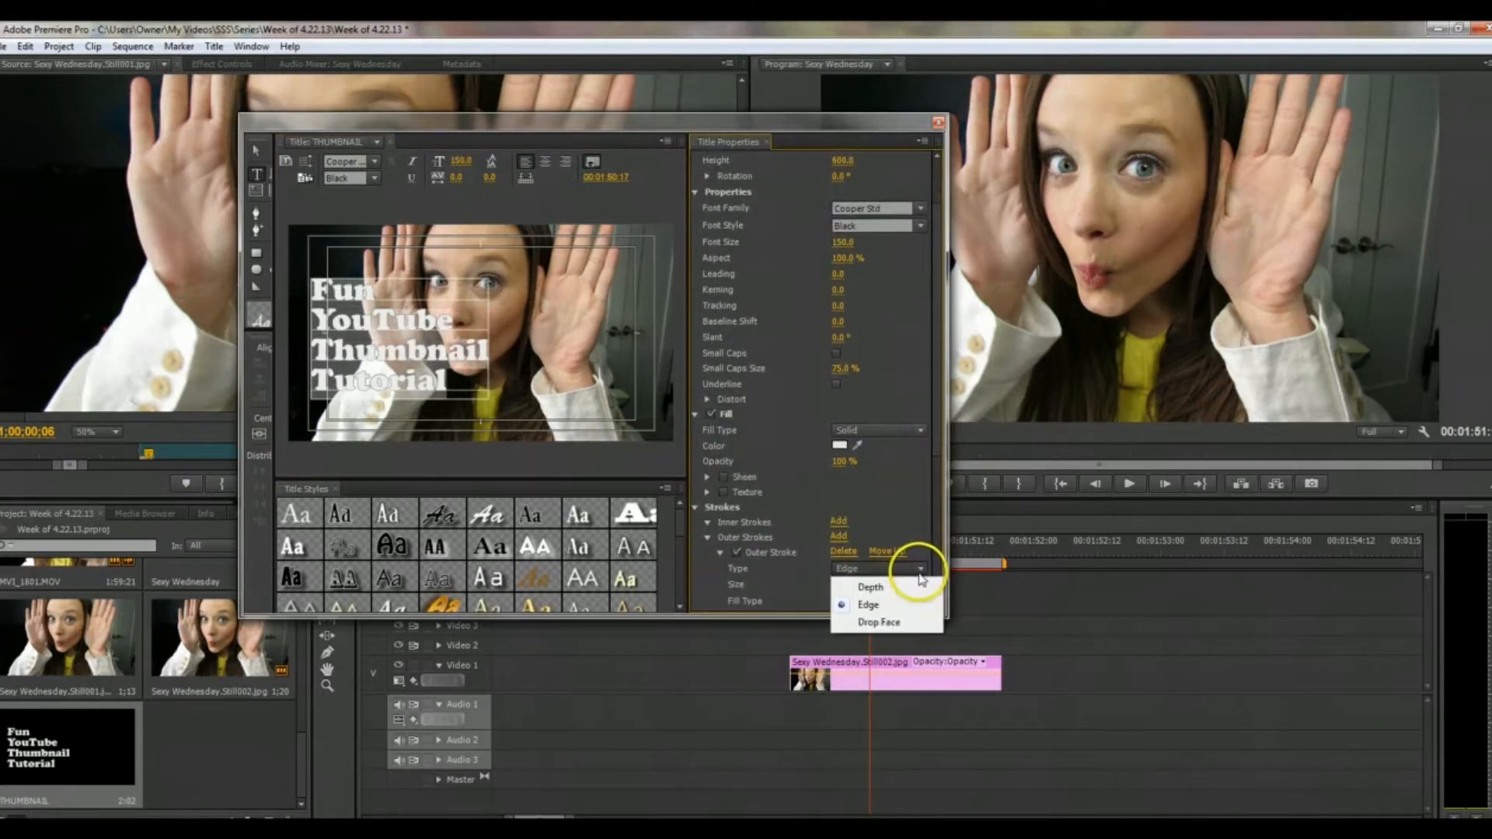
left_click(879, 585)
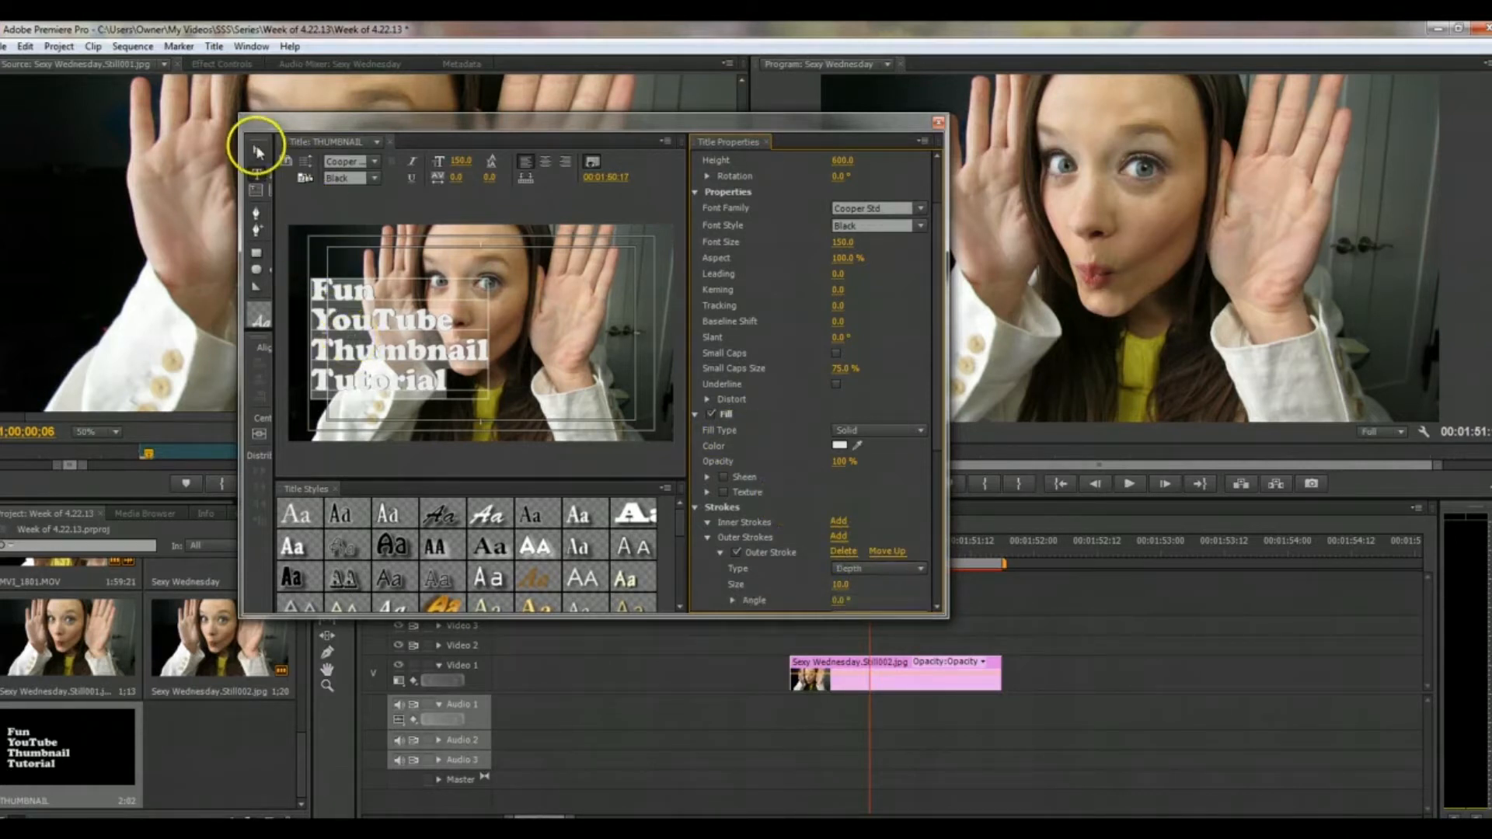
Close the title editor and place the THUMBNAIL title on Video 2 above the still.
left_click(785, 633)
left_click_drag(19, 766, 769, 650)
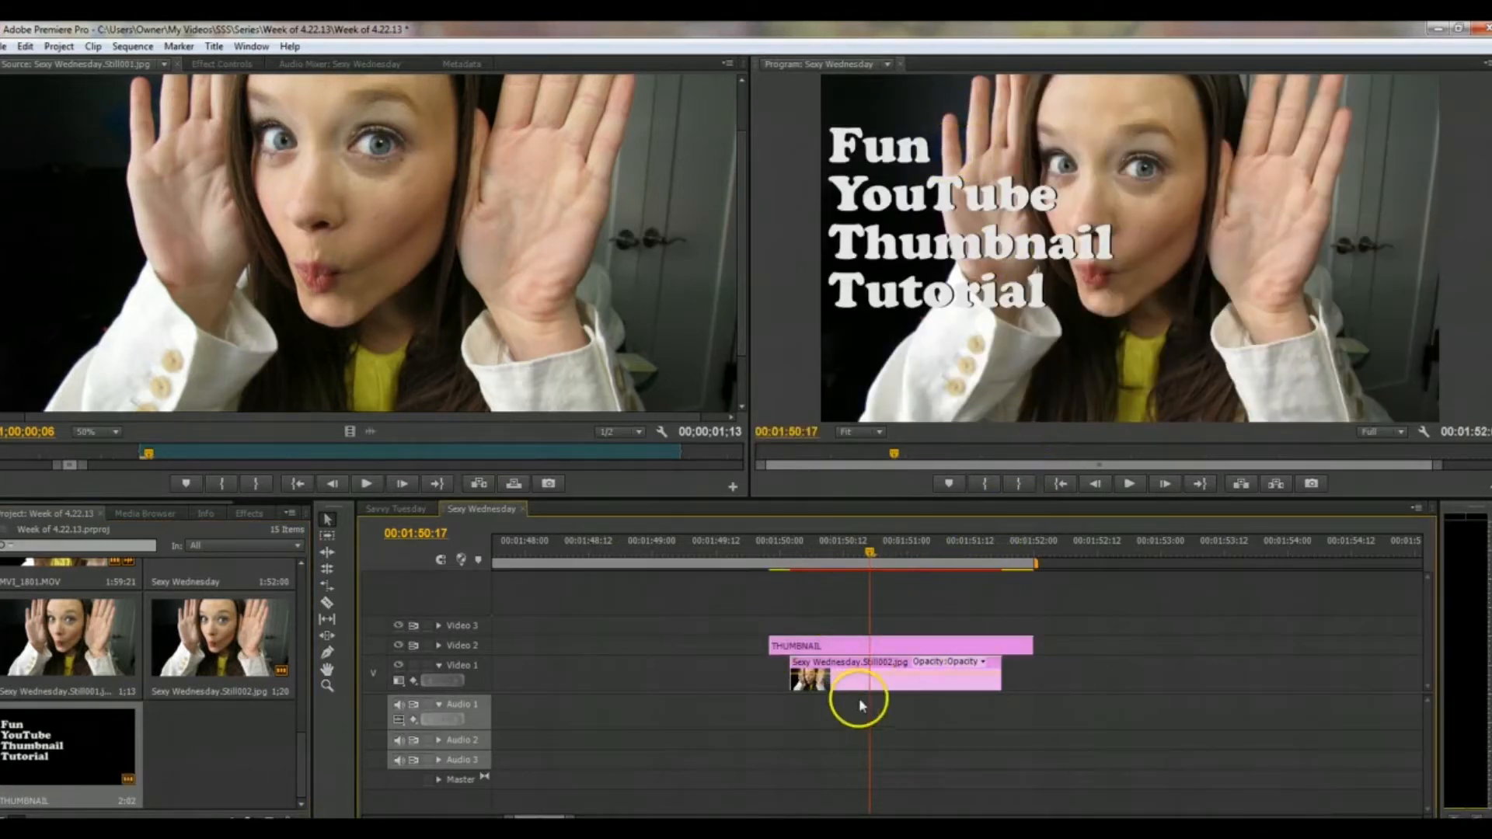
Enlarge the still and shift it toward the right of the frame, moving the THUMBNAIL title aside and back over it.
left_click_drag(891, 651, 1047, 286)
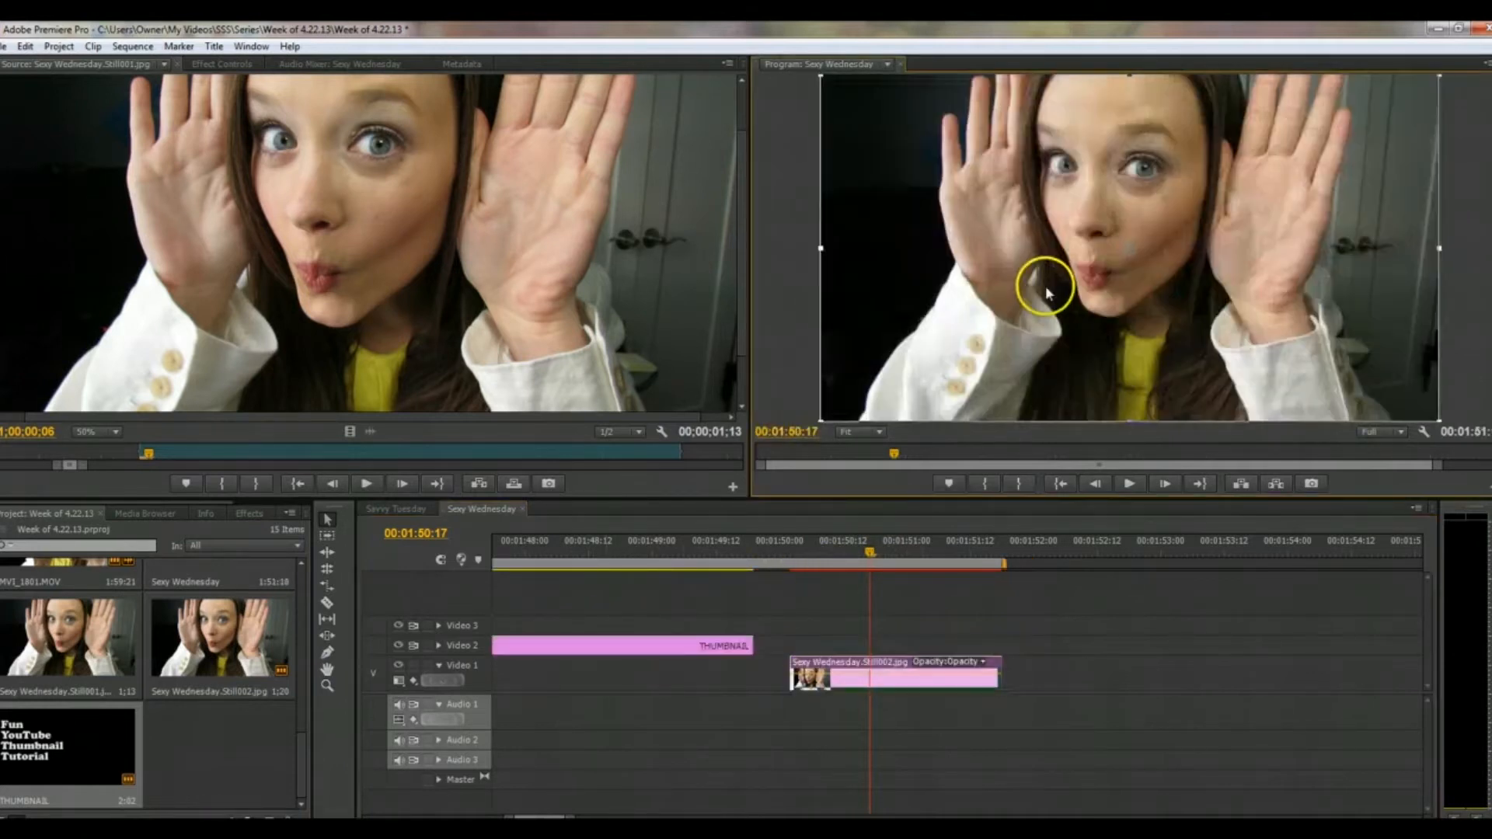
left_click_drag(1066, 273, 1115, 301)
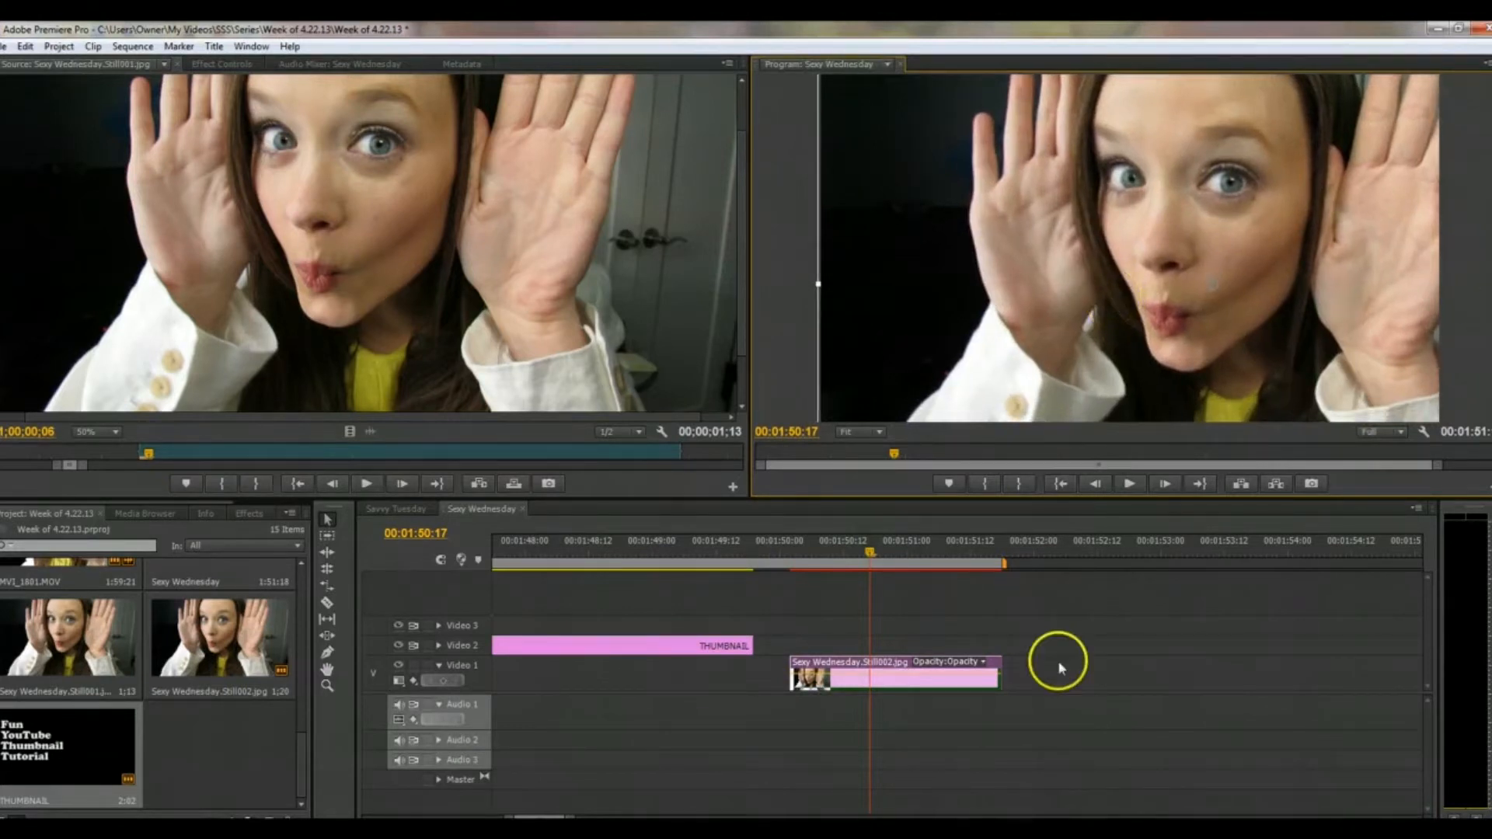
left_click_drag(706, 647, 950, 659)
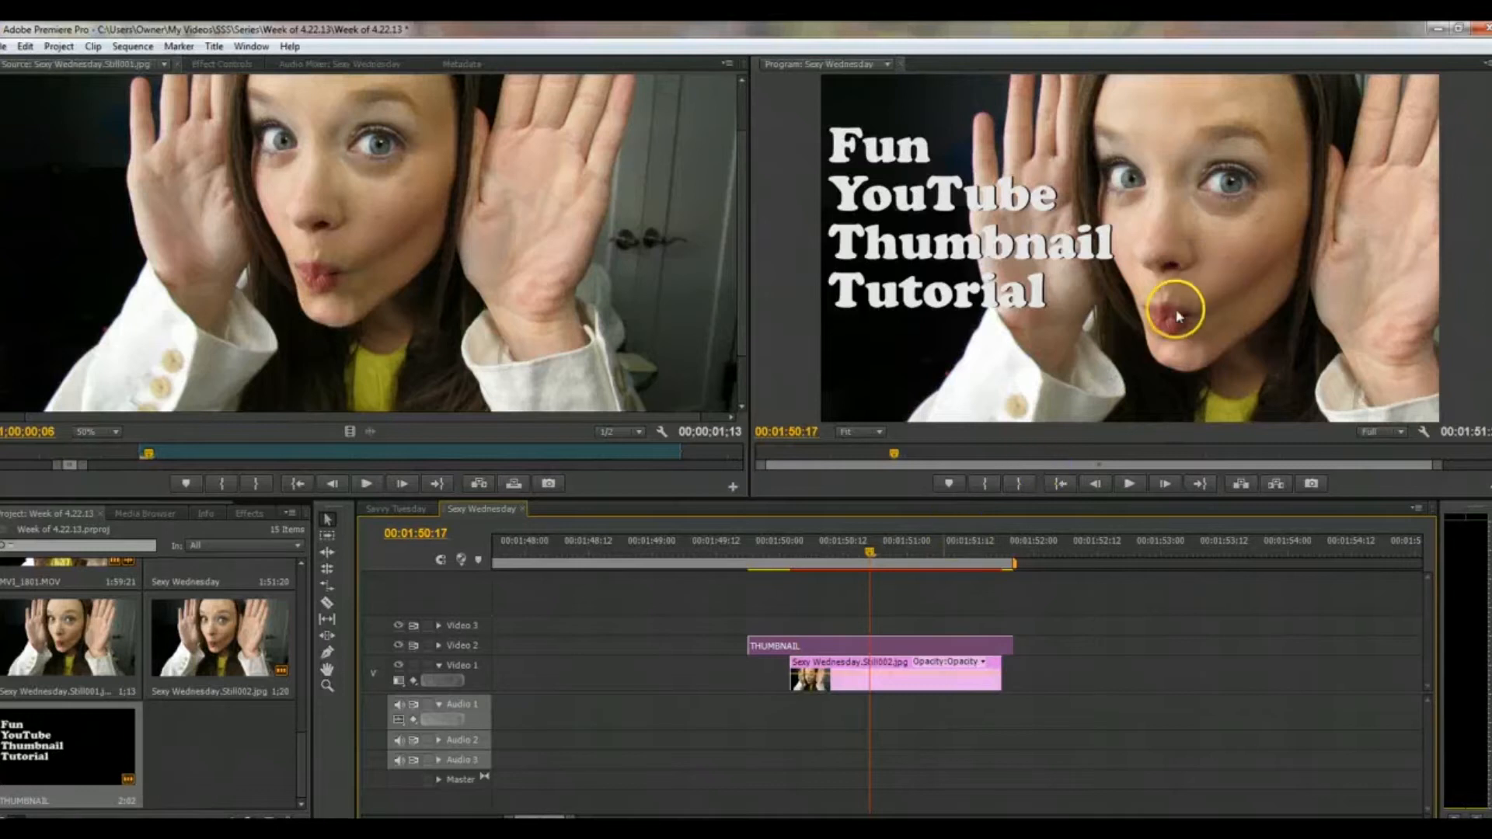
Fine-tune the still's position and size to fill the frame's left side, moving the THUMBNAIL title aside and back over it.
left_click_drag(746, 646, 557, 646)
left_click(1147, 188)
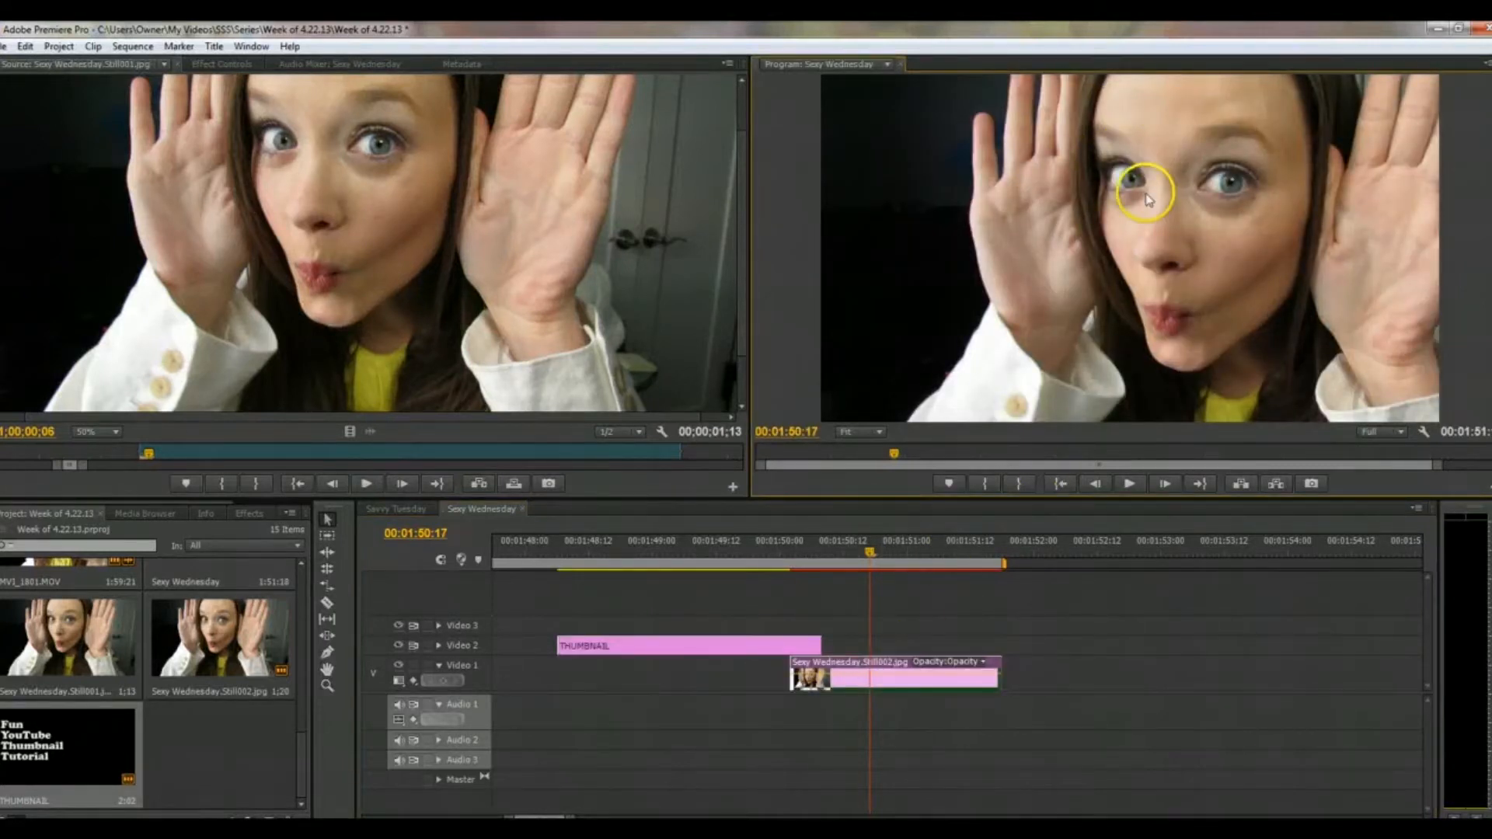
left_click(1040, 221)
left_click_drag(1039, 240, 1054, 254)
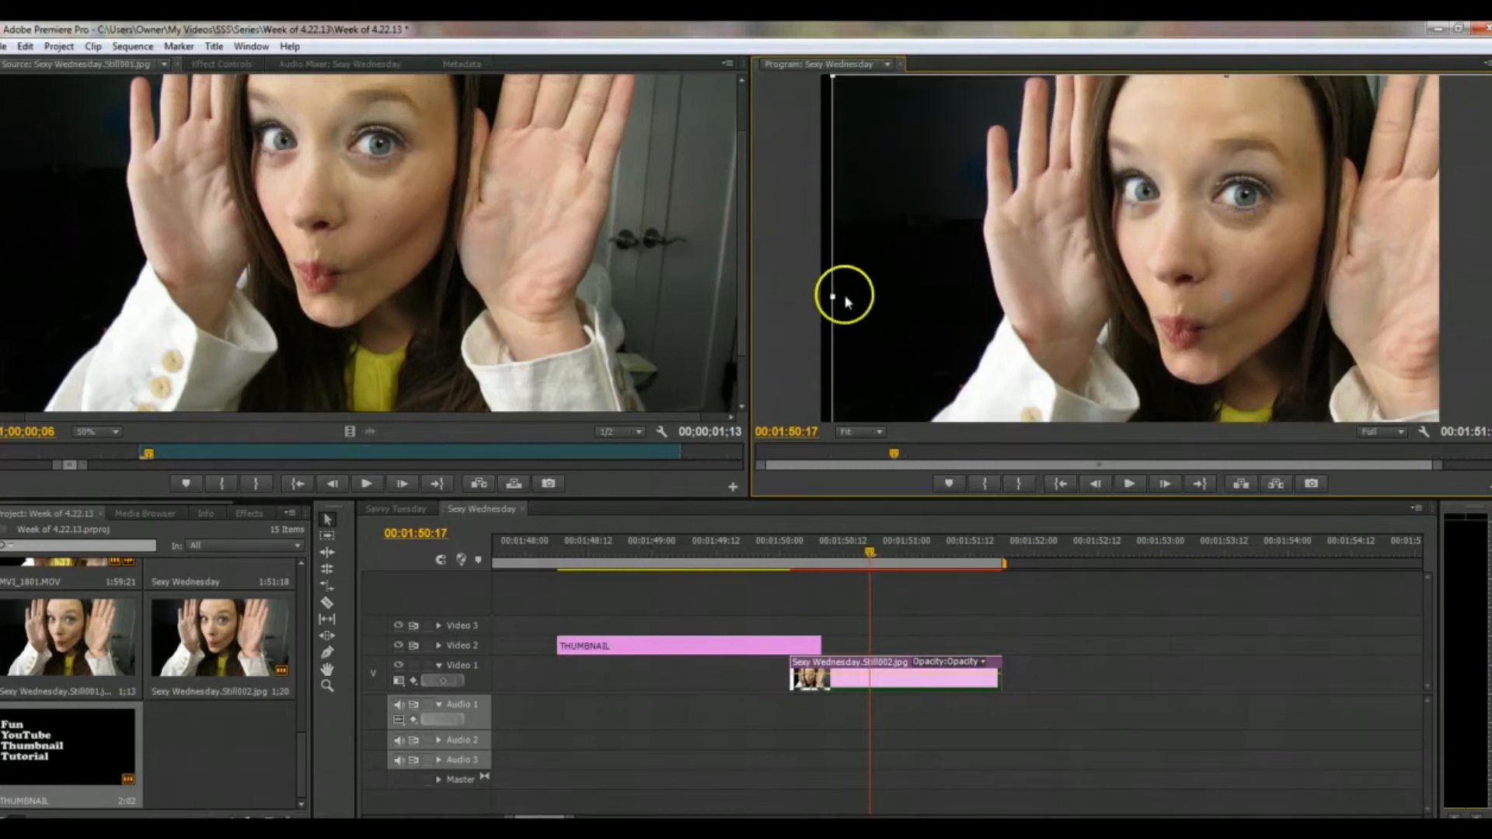
left_click_drag(830, 296, 815, 296)
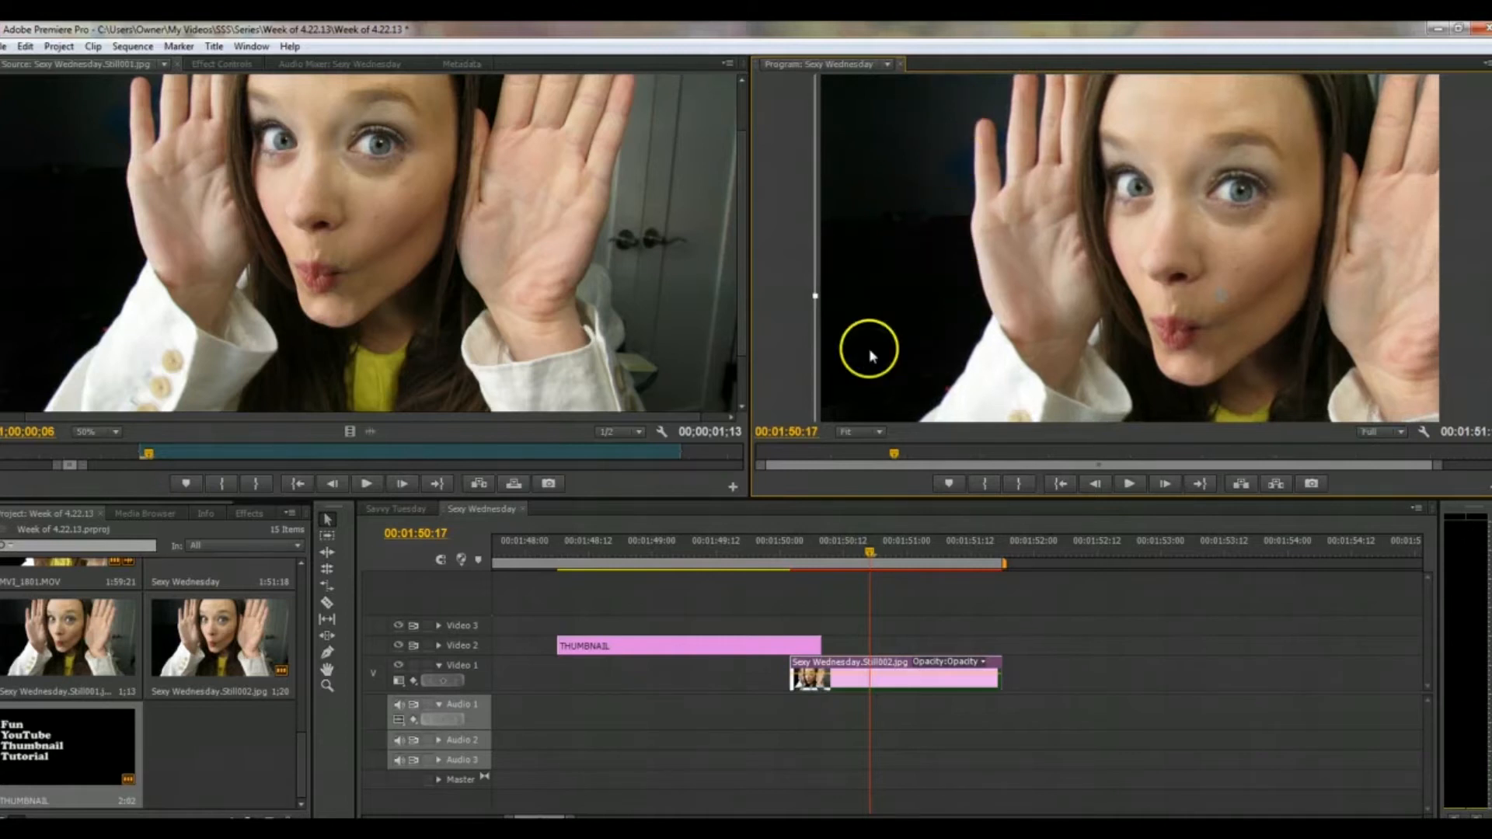
left_click_drag(746, 645, 896, 649)
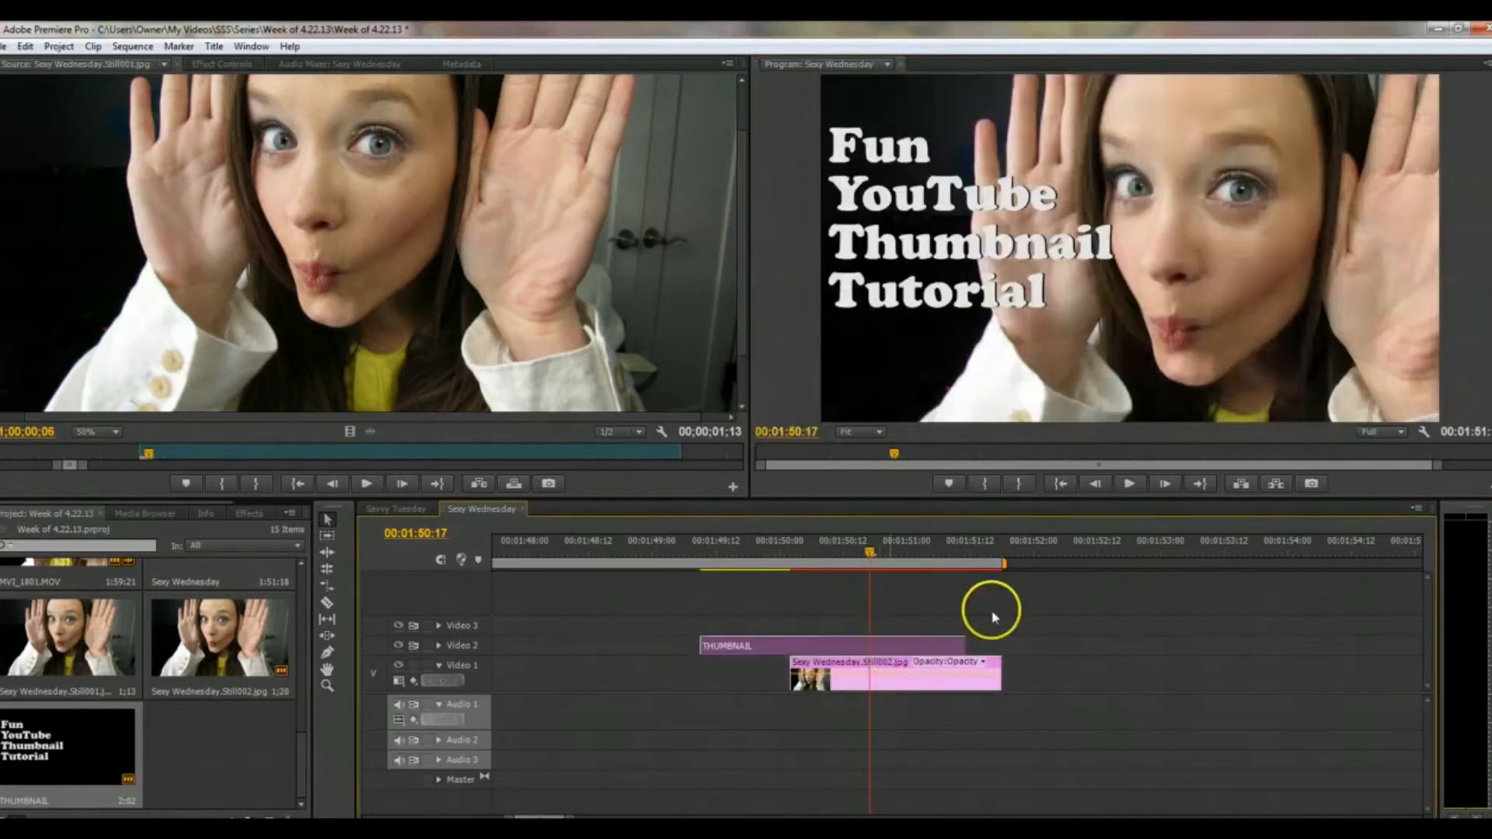
Export the finished frame with its title as a JPEG named Sexy Wednesday.Still003.
left_click(1320, 490)
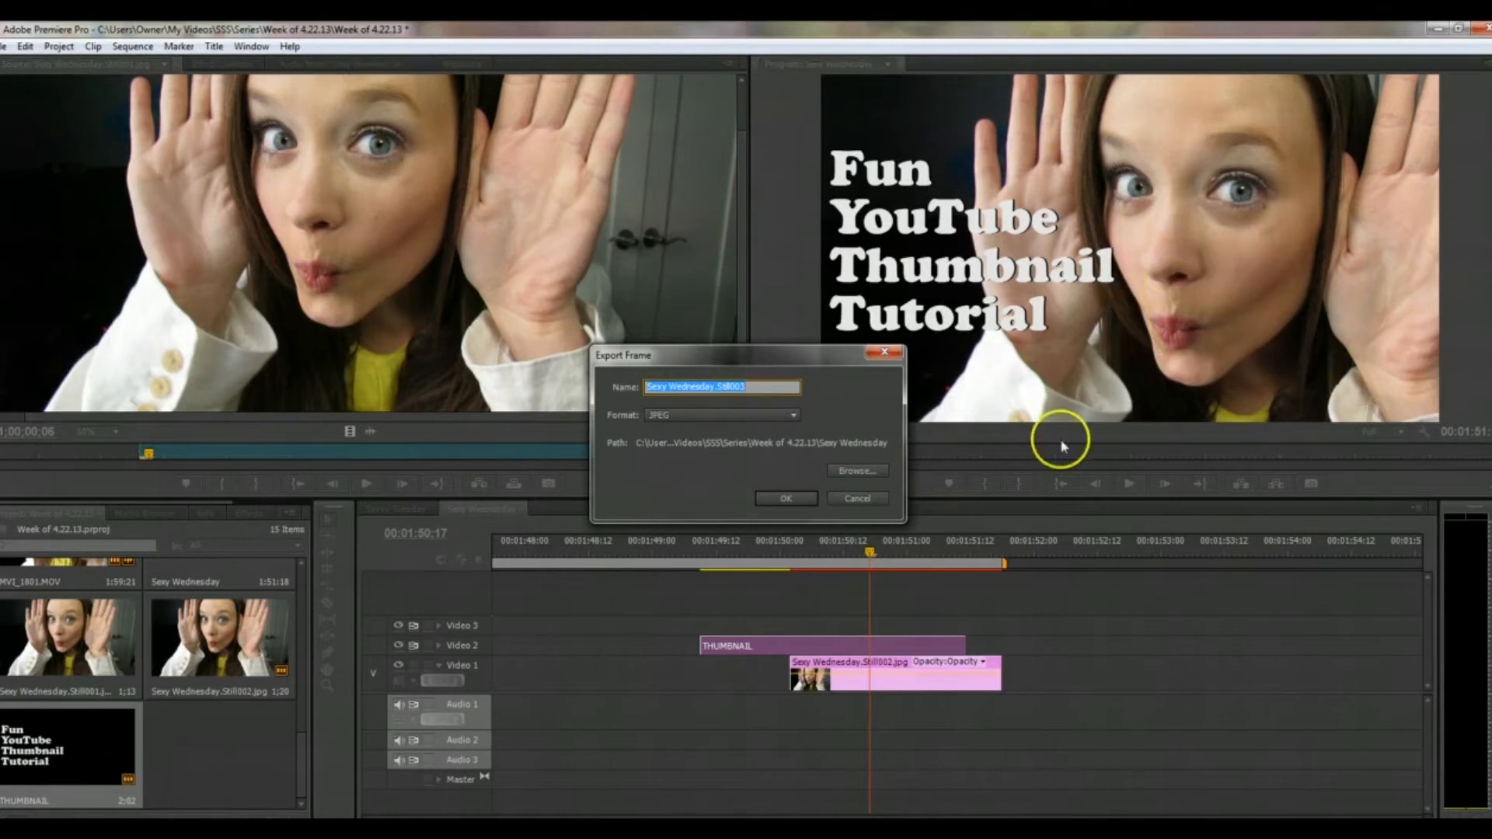
left_click(799, 497)
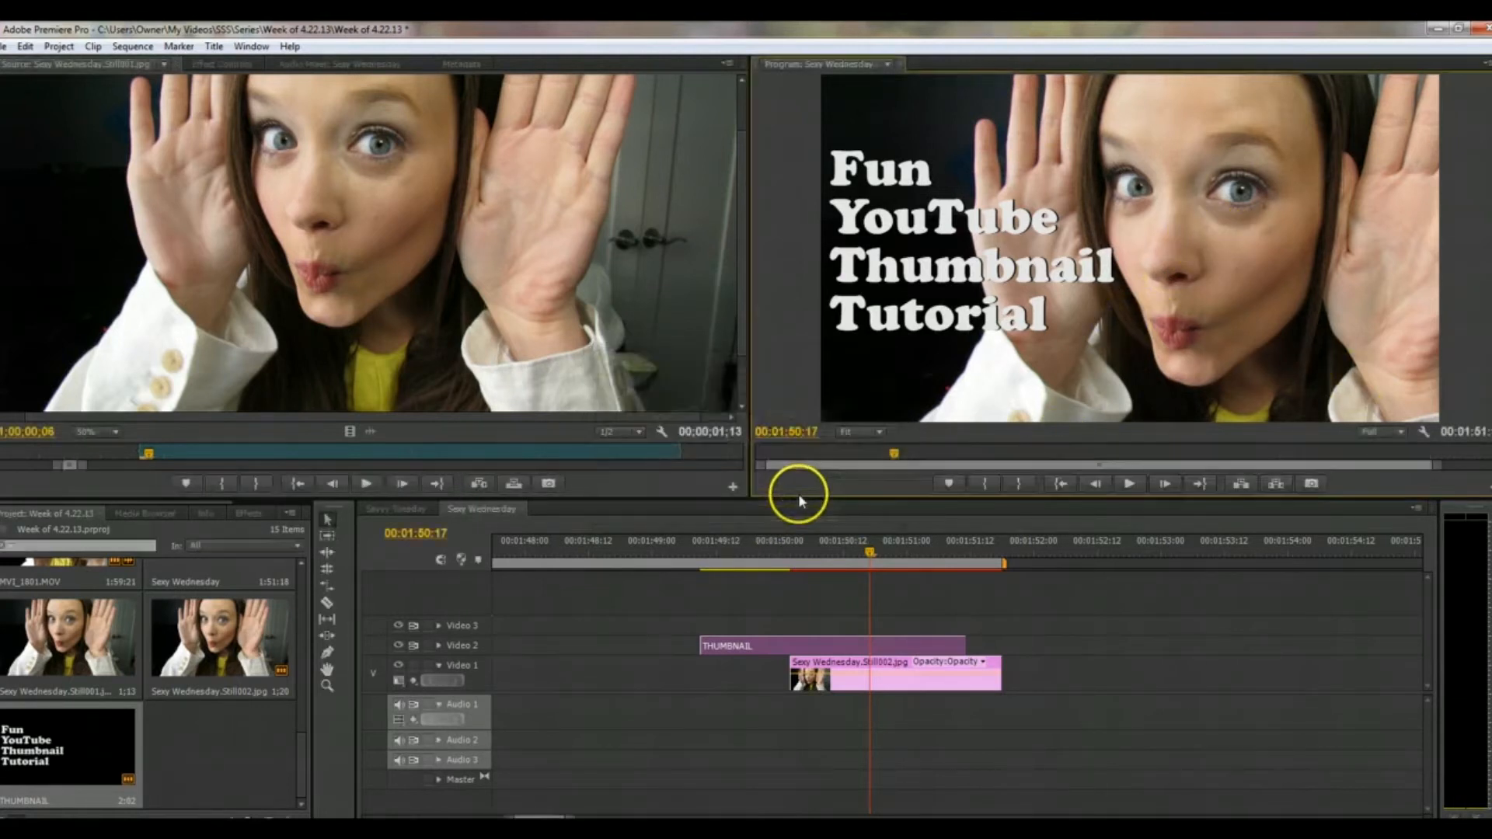
left_click_drag(785, 647, 817, 647)
Switch to the PicMonkey photo editor page in Google Chrome.
mouse_move(175, 832)
left_click(115, 807)
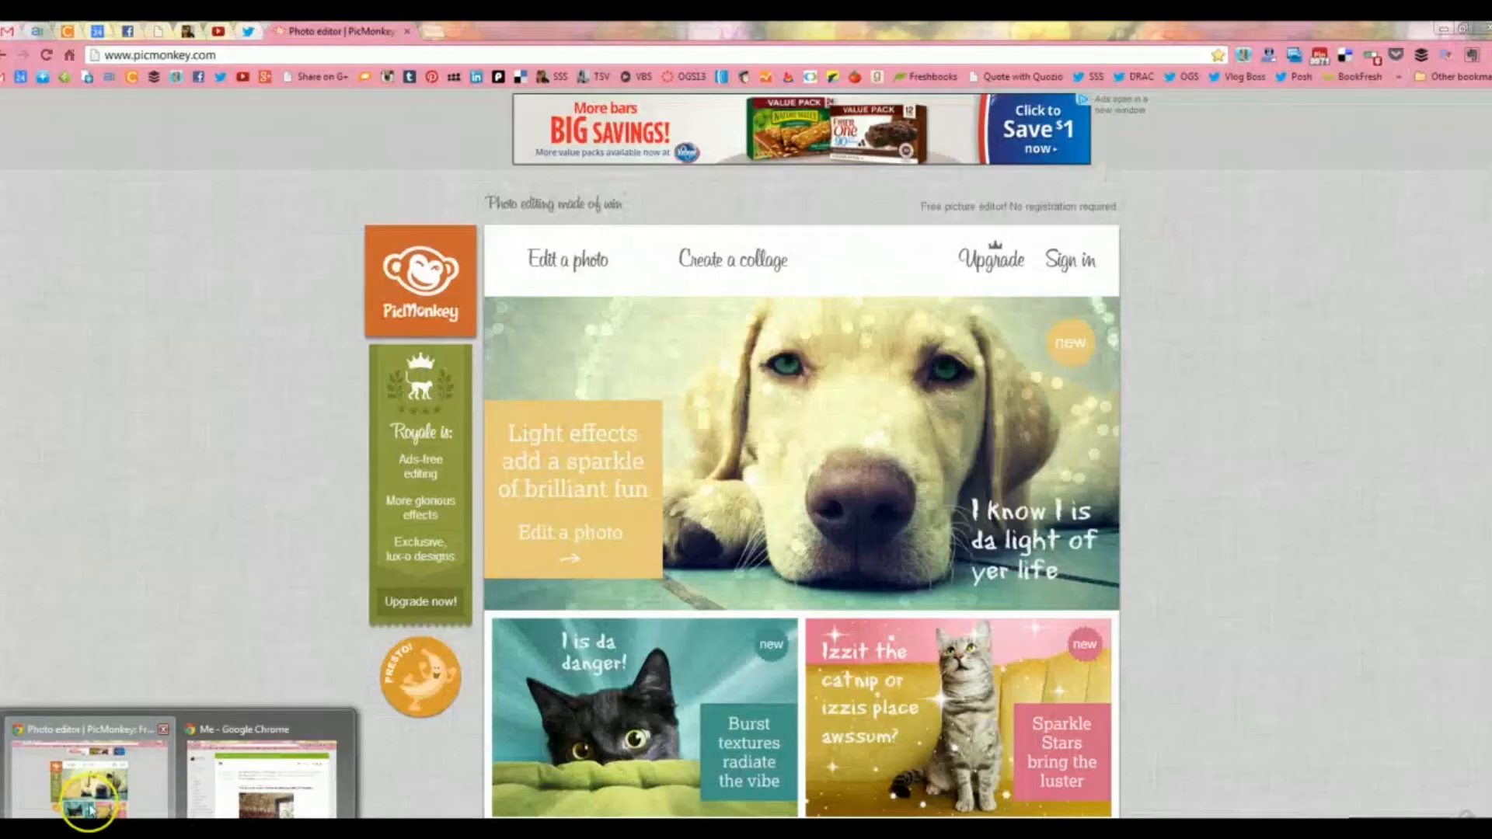
left_click(88, 810)
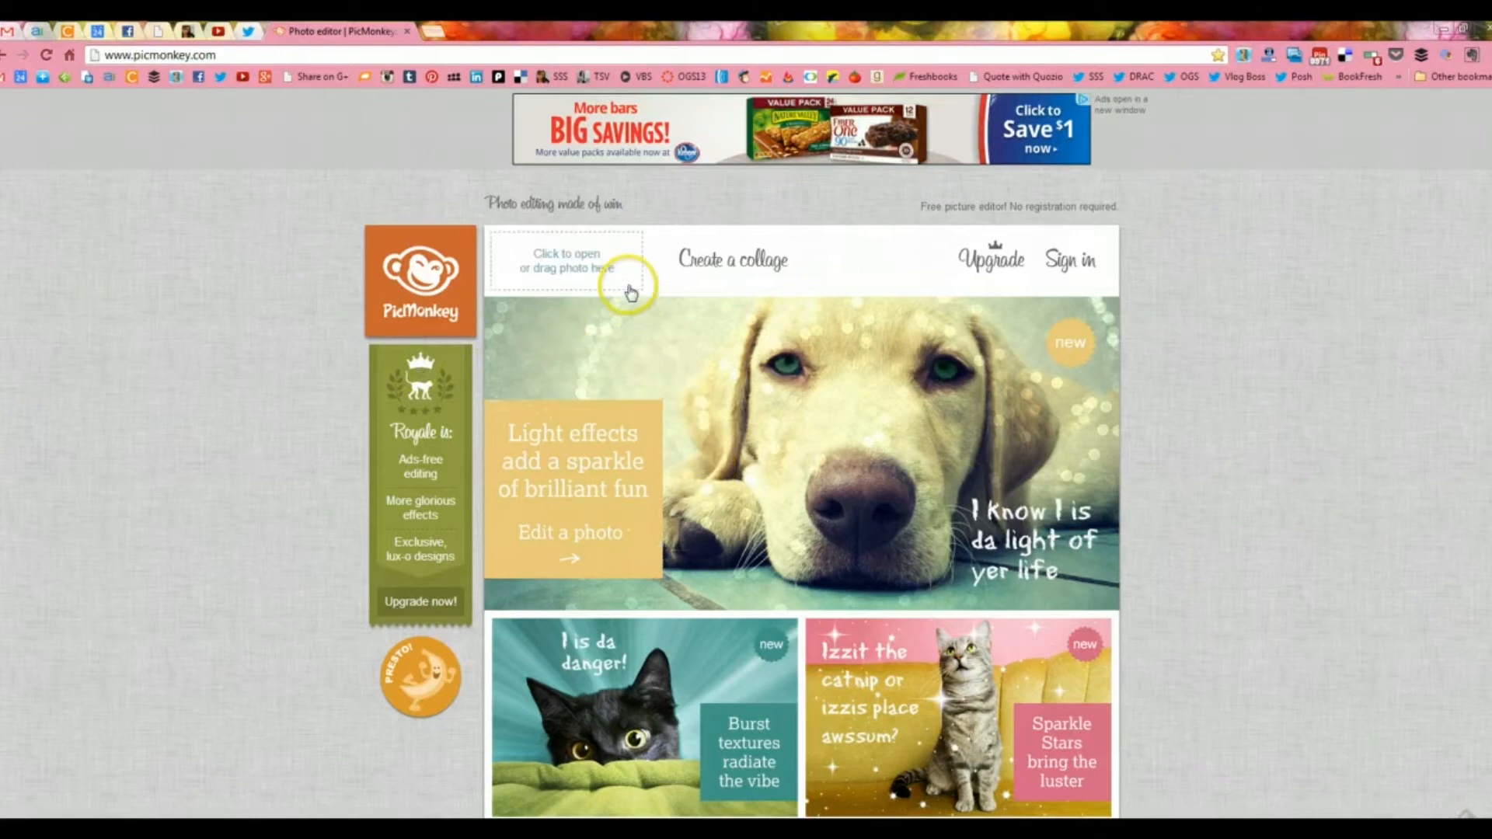
Open the image Sexy Wednesday.Still004 from the Sexy Wednesday folder inside Week of 4.22.13.
left_click(533, 251)
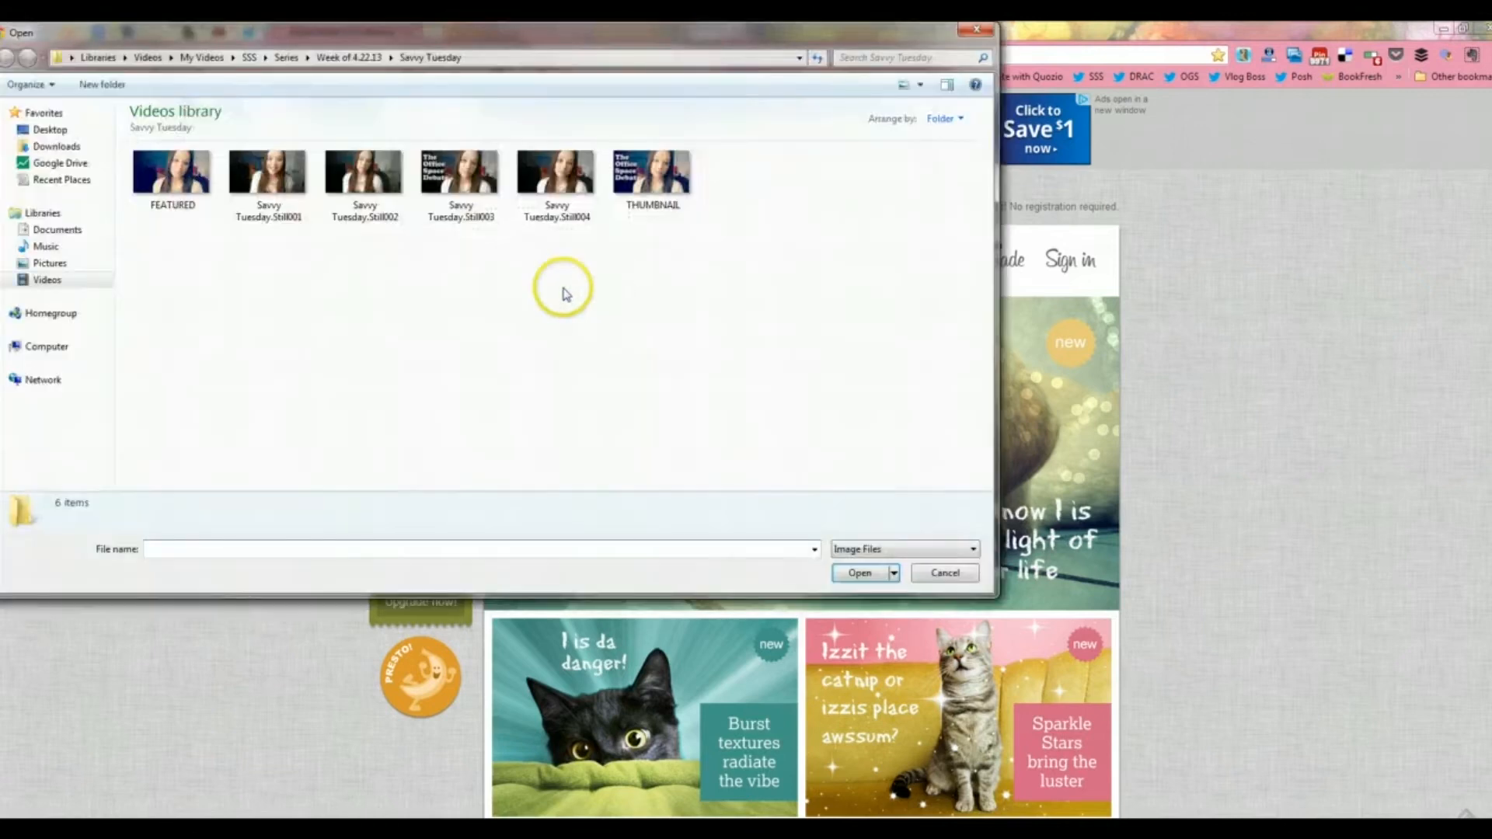
left_click(285, 59)
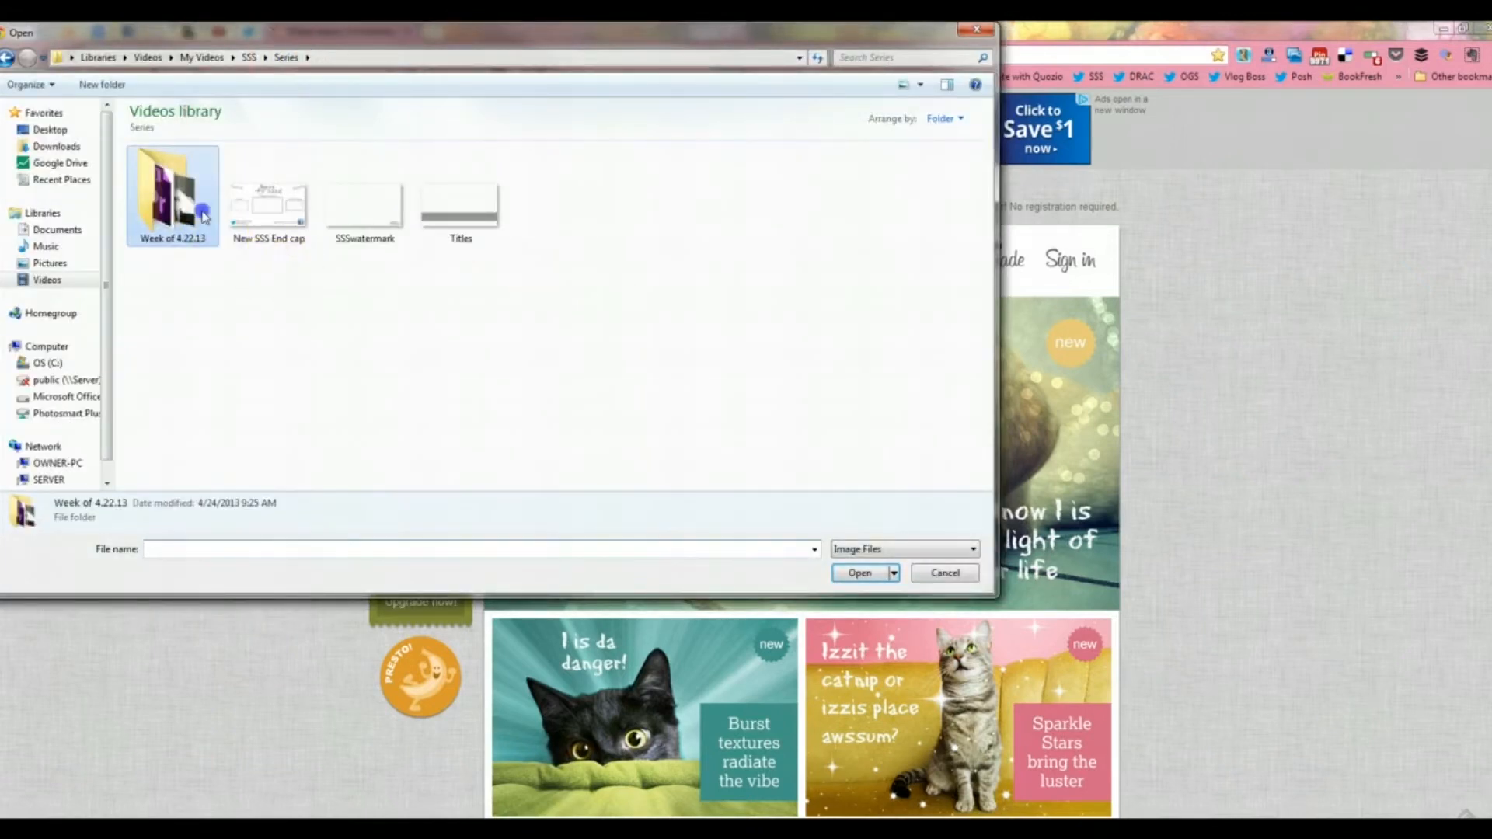
double_click(203, 208)
left_click(446, 215)
double_click(446, 215)
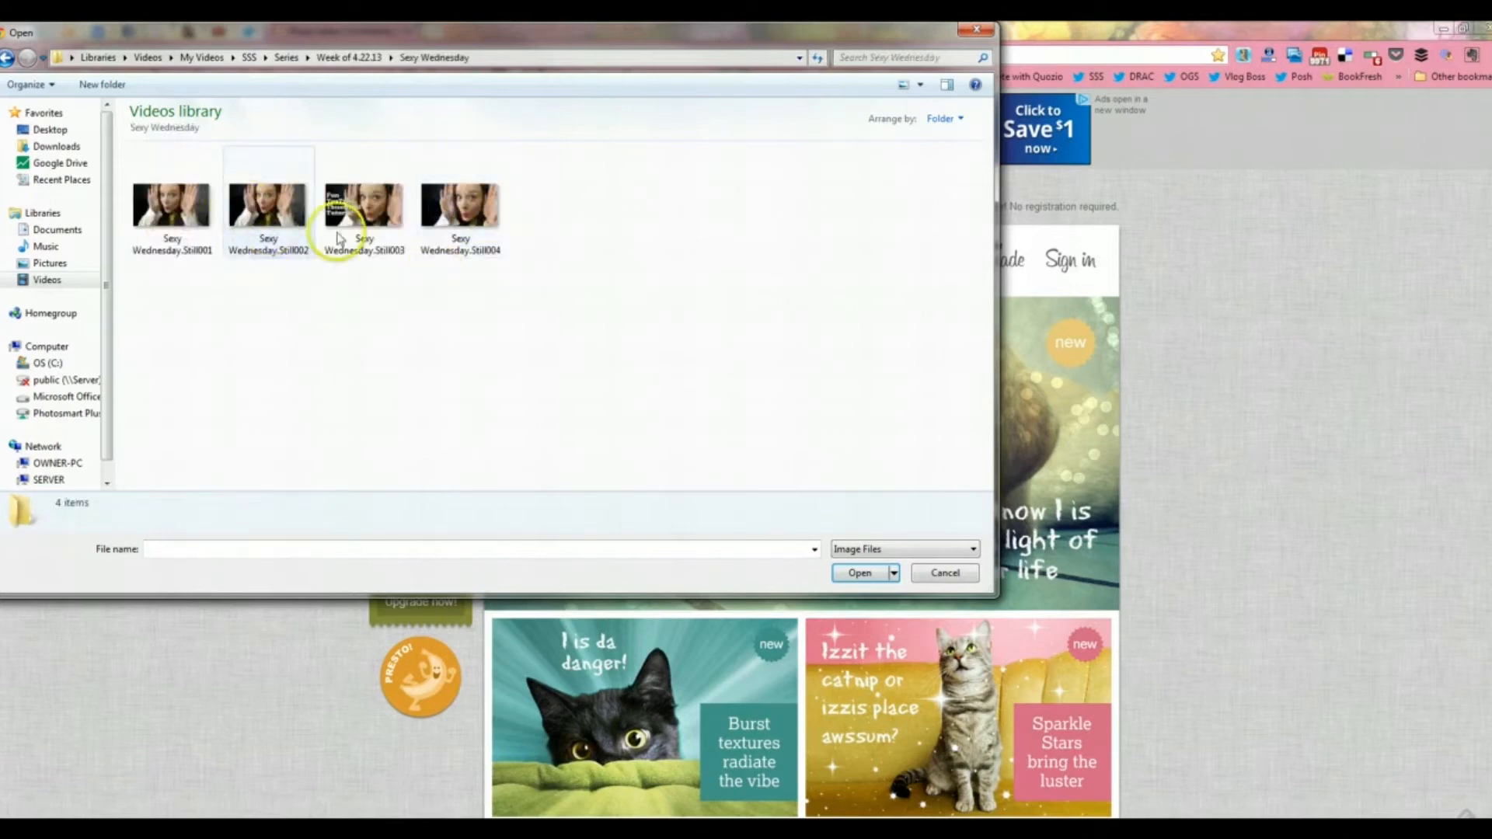
double_click(461, 206)
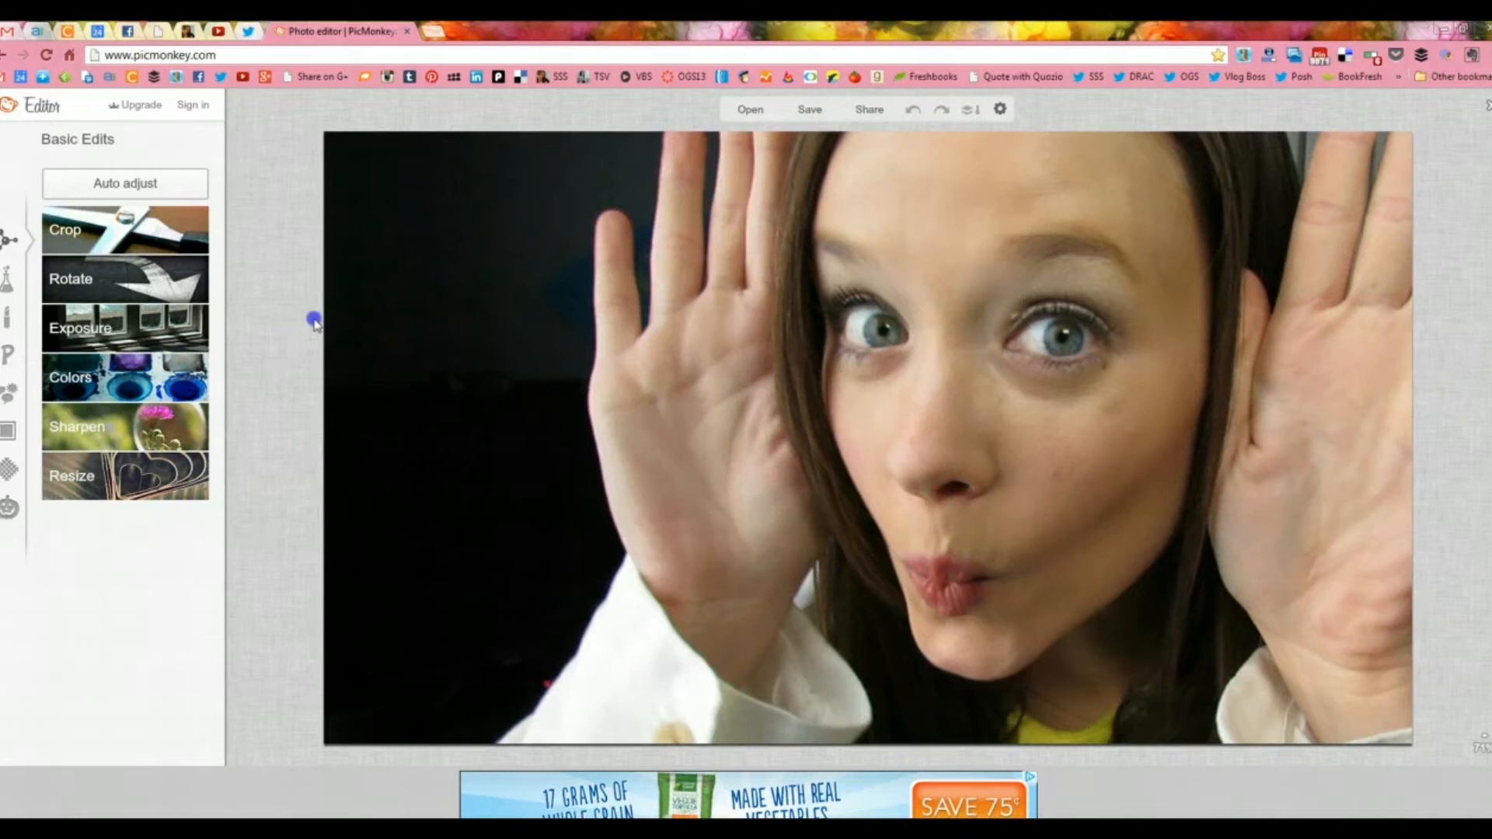
left_click(11, 285)
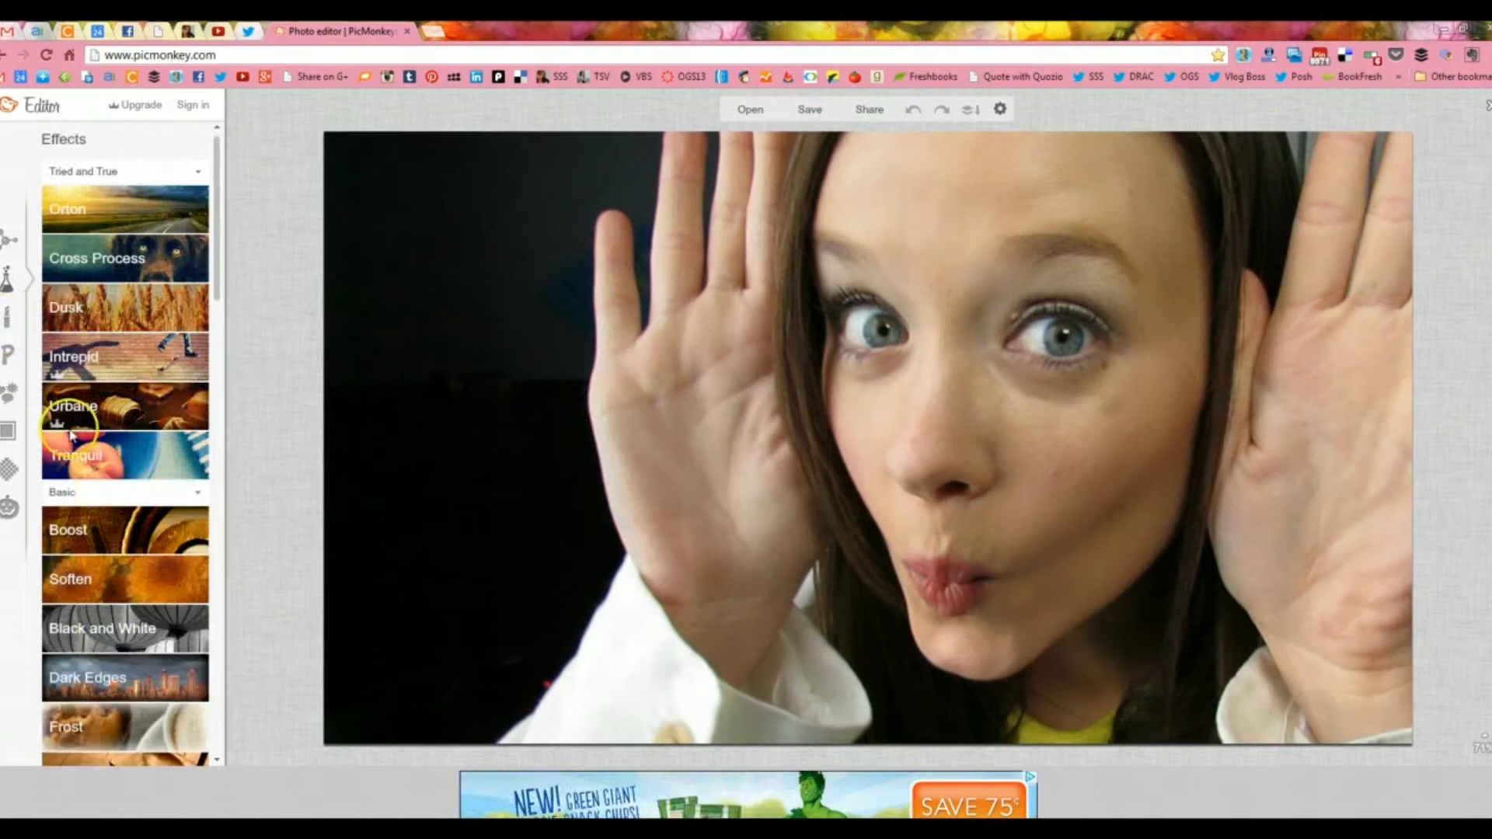
left_click(6, 317)
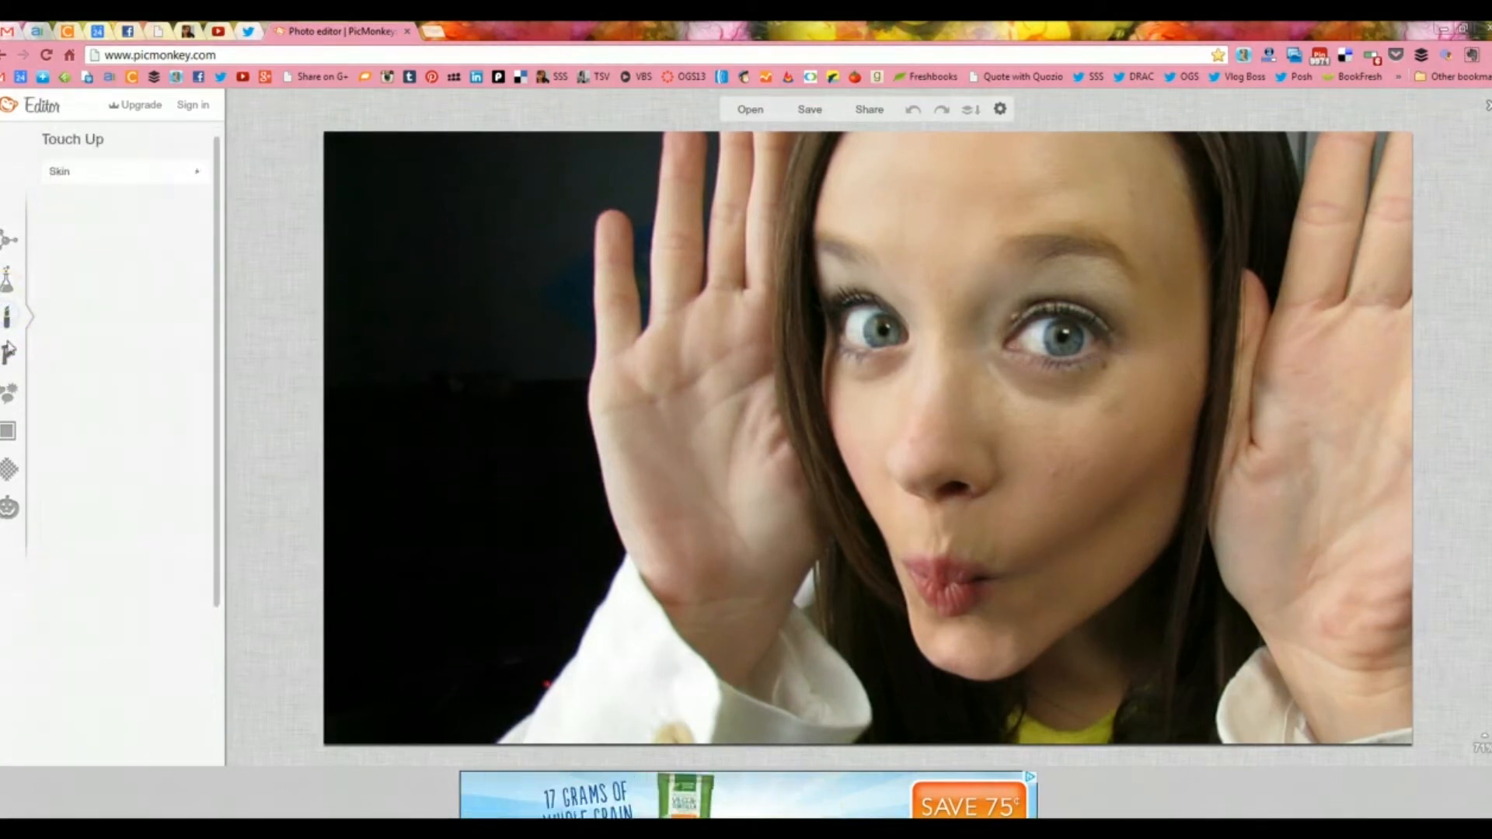
Browse the text fonts, choose Georgia and add a text box to the photo.
left_click(7, 359)
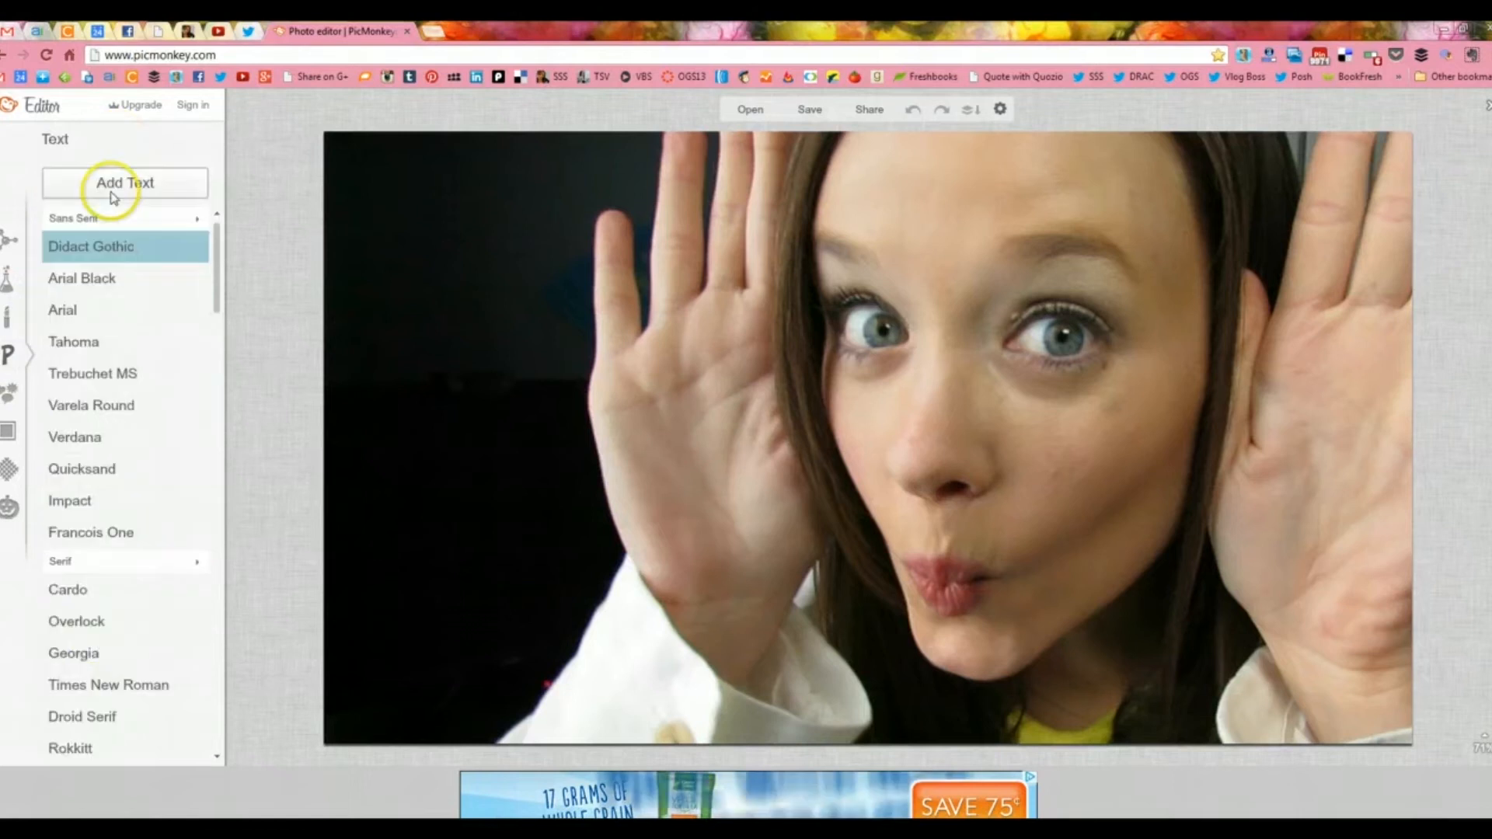
left_click(116, 259)
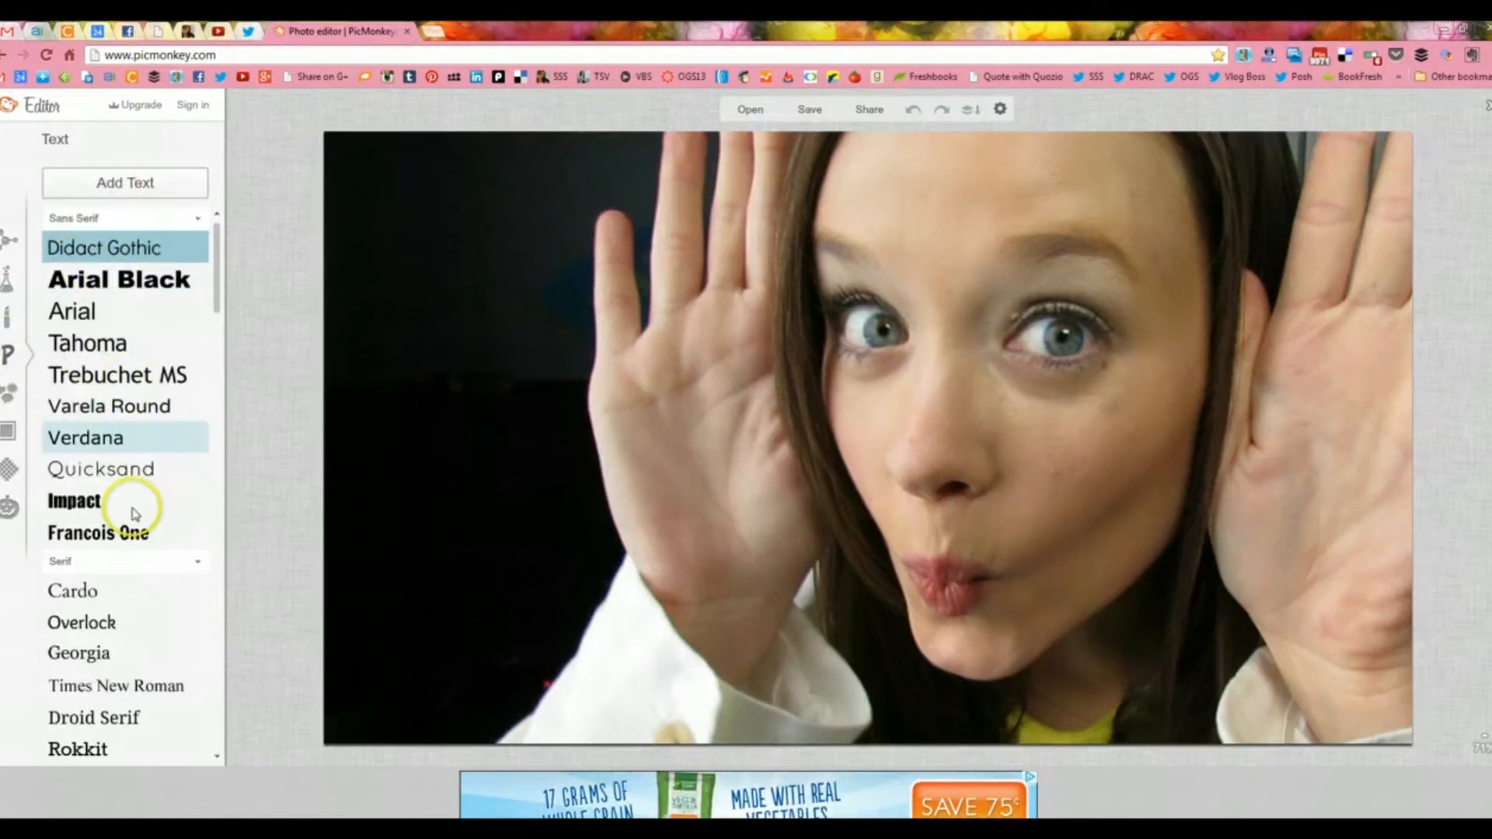
scroll(138, 501, "down", 3)
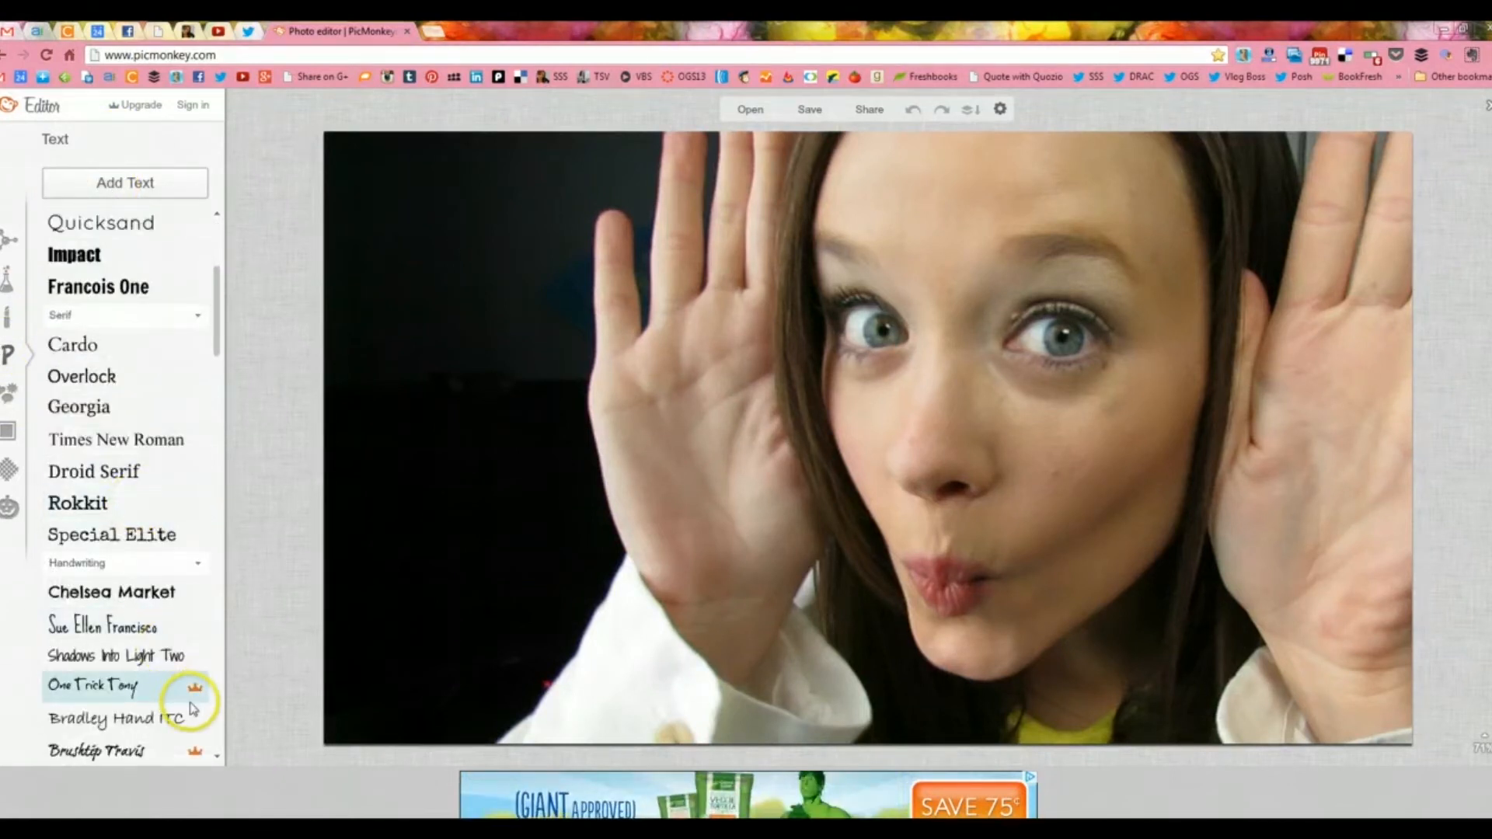
scroll(151, 672, "up", 3)
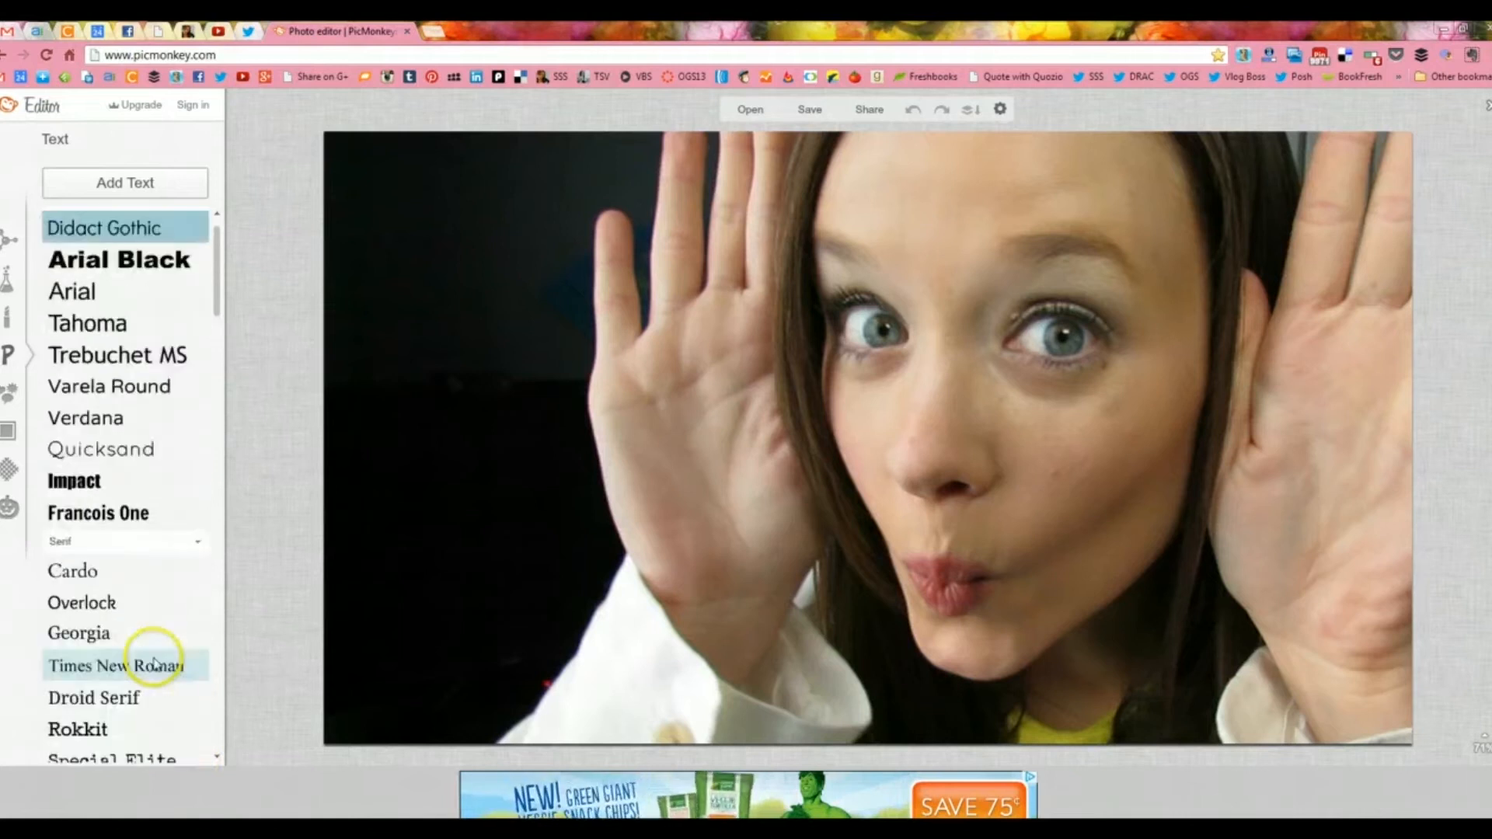
scroll(113, 616, "down", 1)
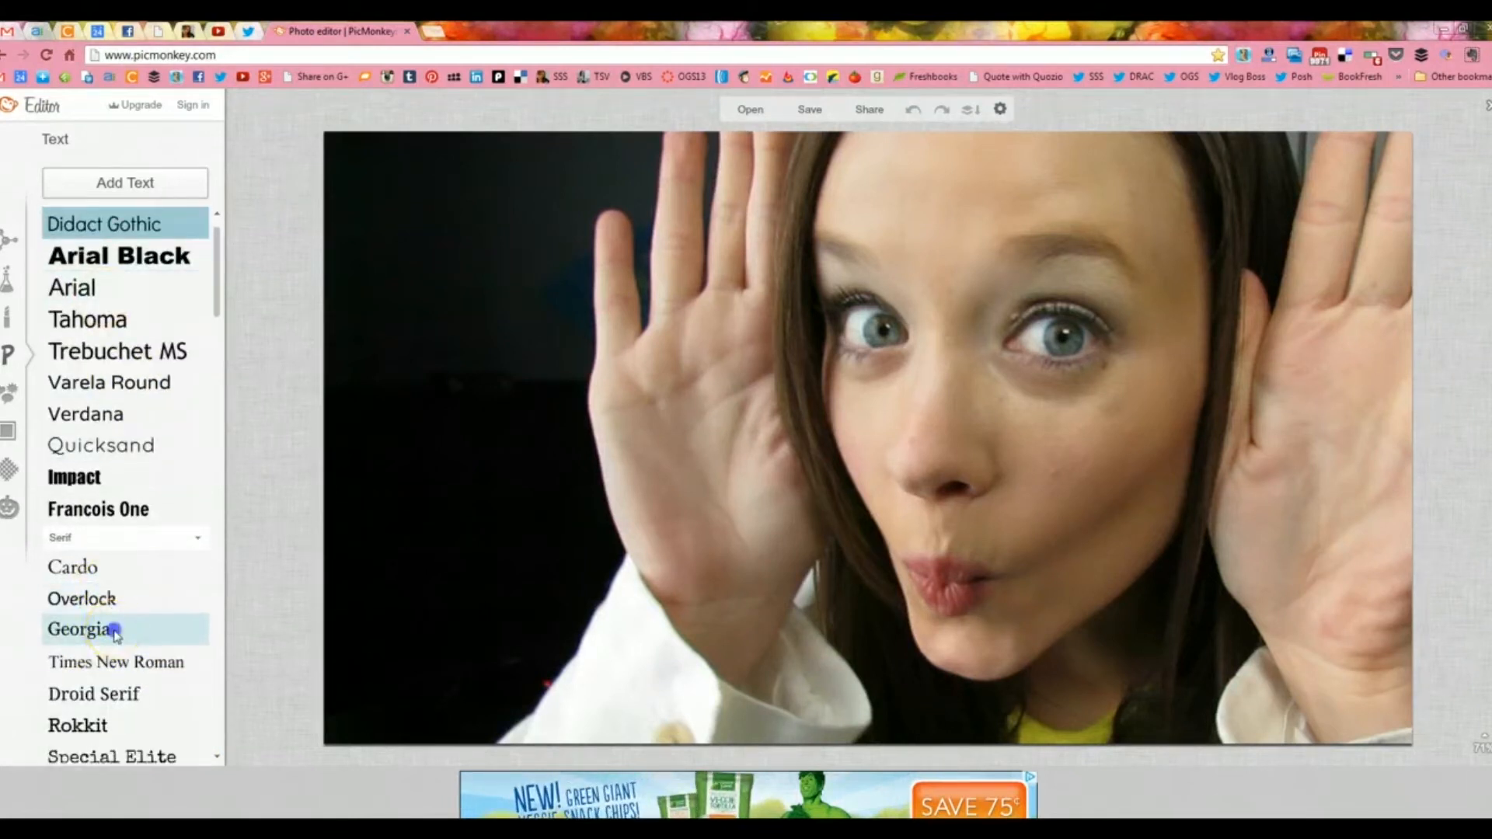
left_click(115, 631)
left_click(129, 185)
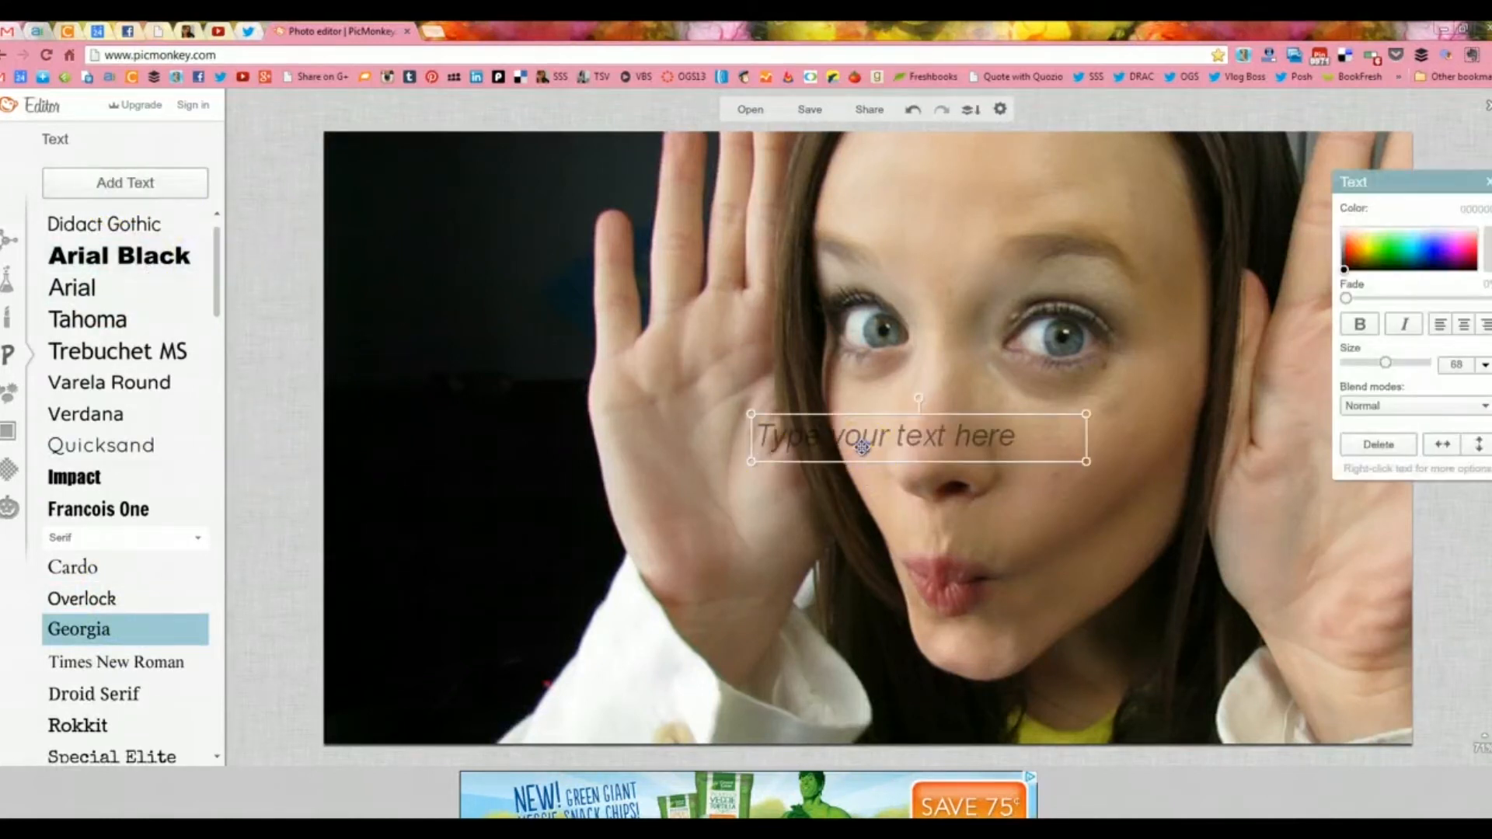
Enter "Fun YouTube Thumbnail Tutorial" in the text box, with each word on its own line.
left_click(863, 446)
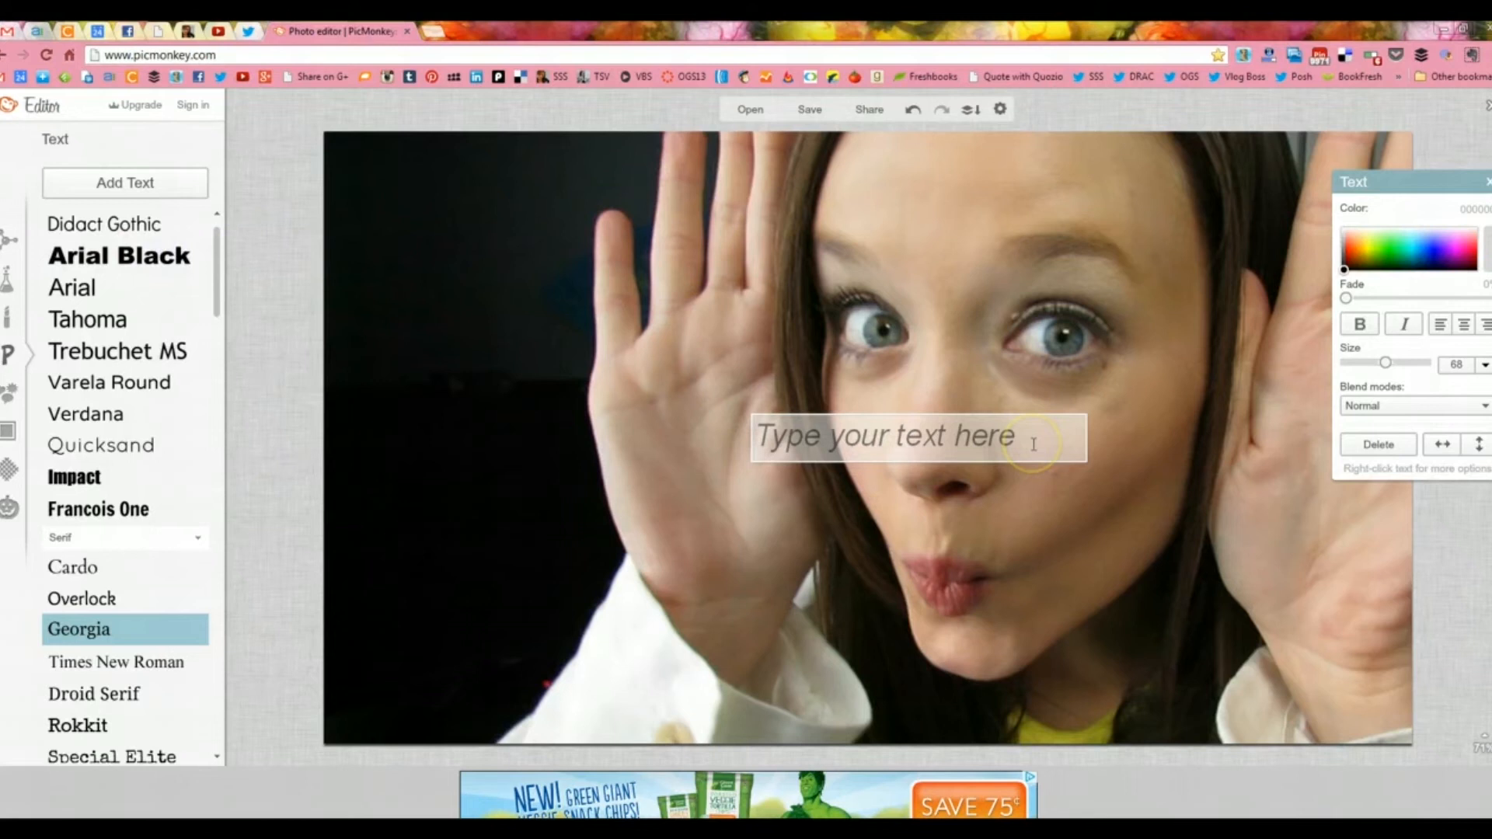
type("Fun YouTube")
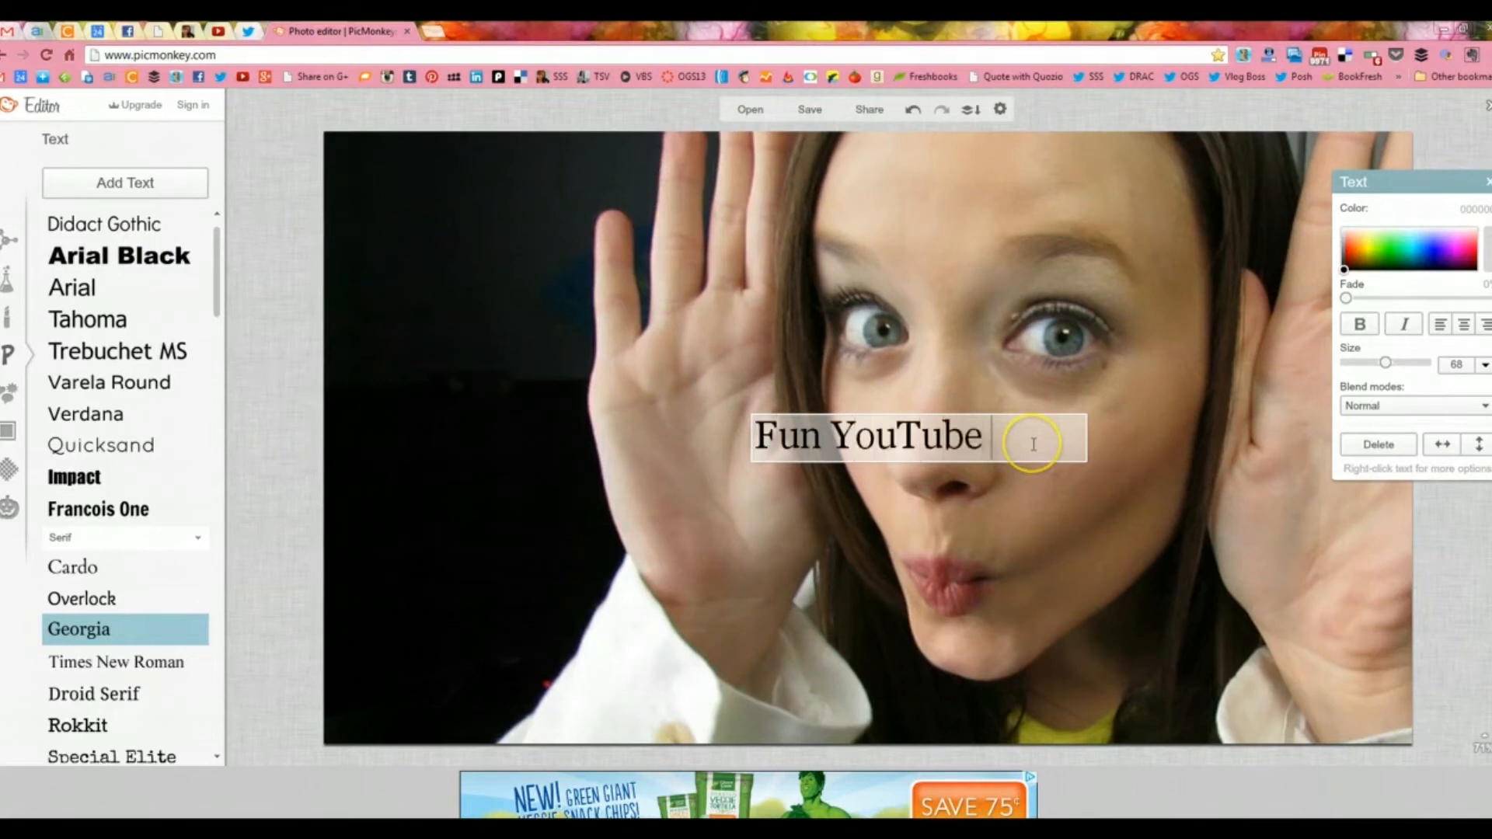
type(" Thumbnail")
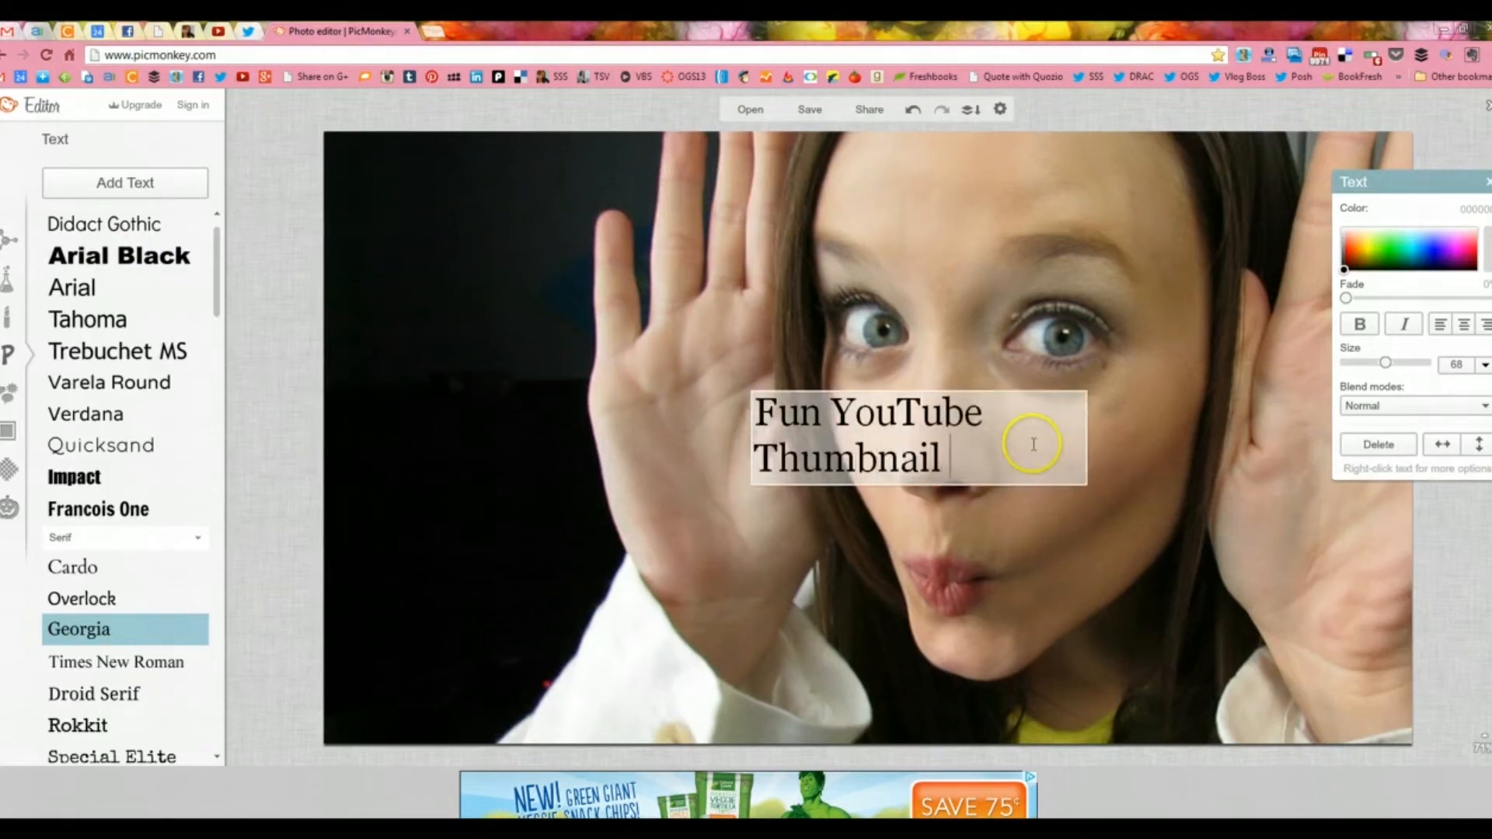
type(" TYutorial")
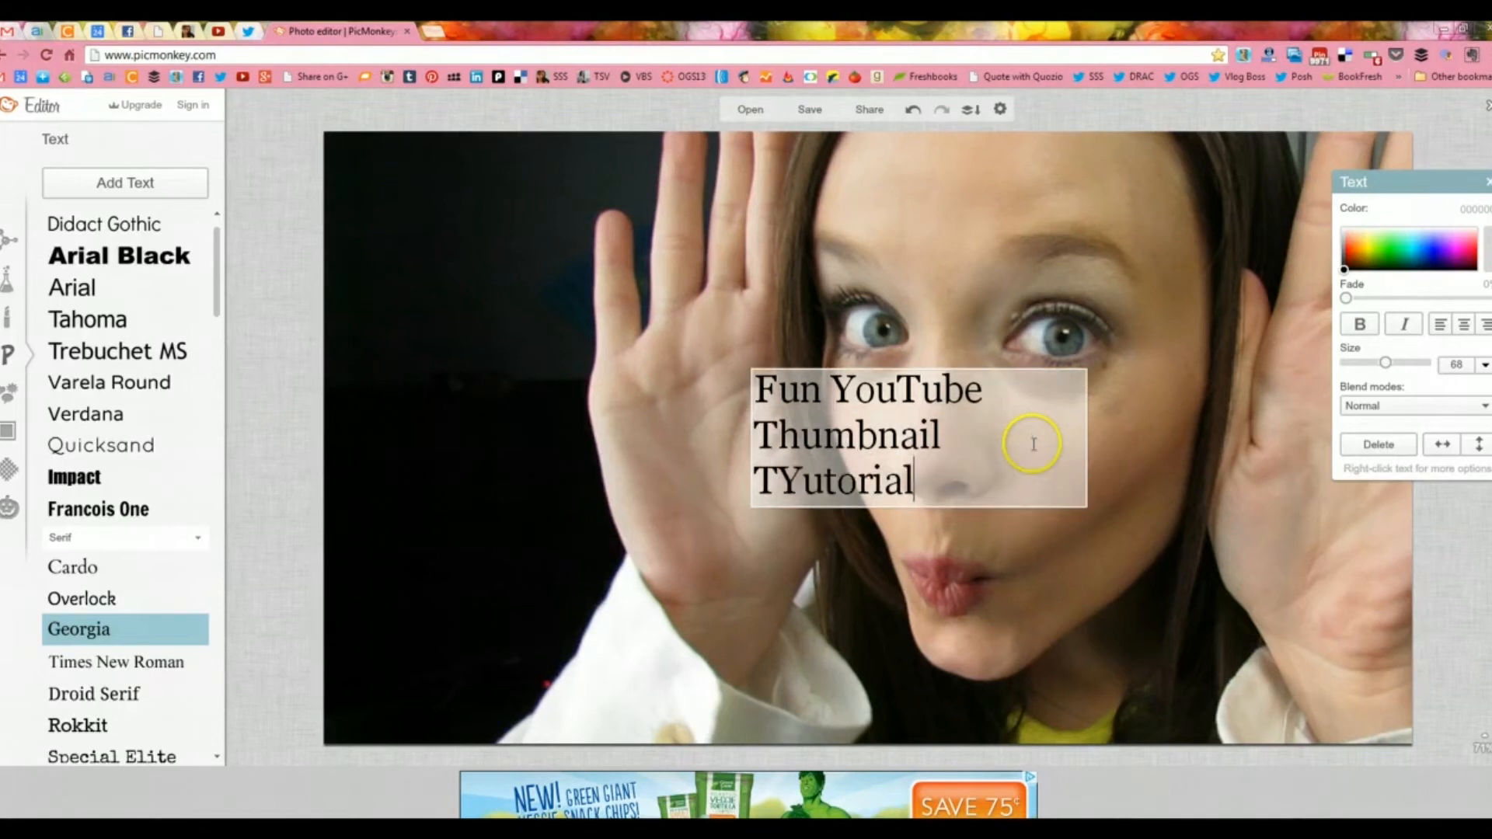
left_click(790, 486)
key("Delete")
key("BackSpace")
type("un ")
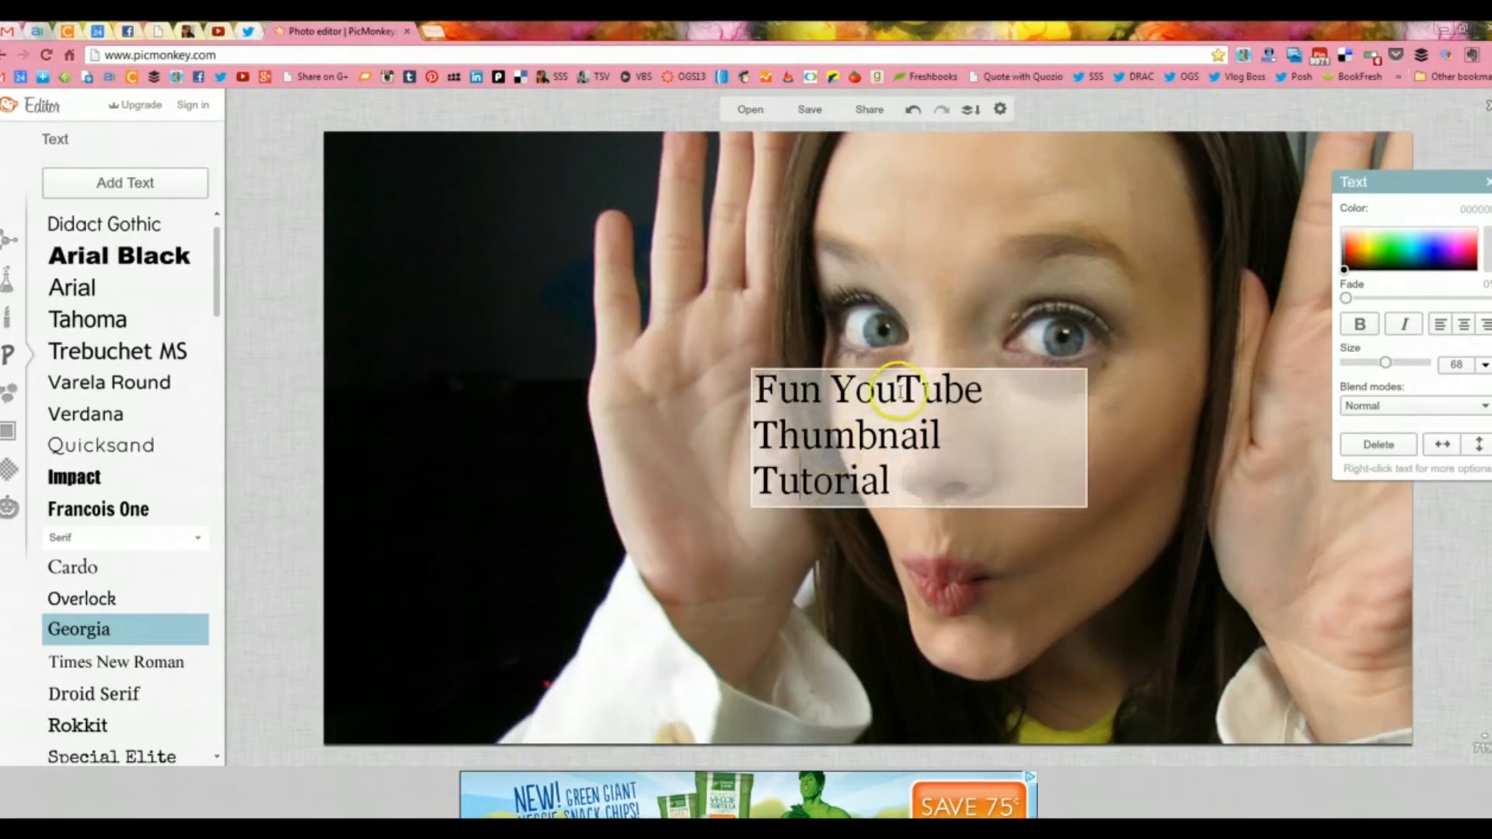
type("\\")
key("BackSpace")
key("Return")
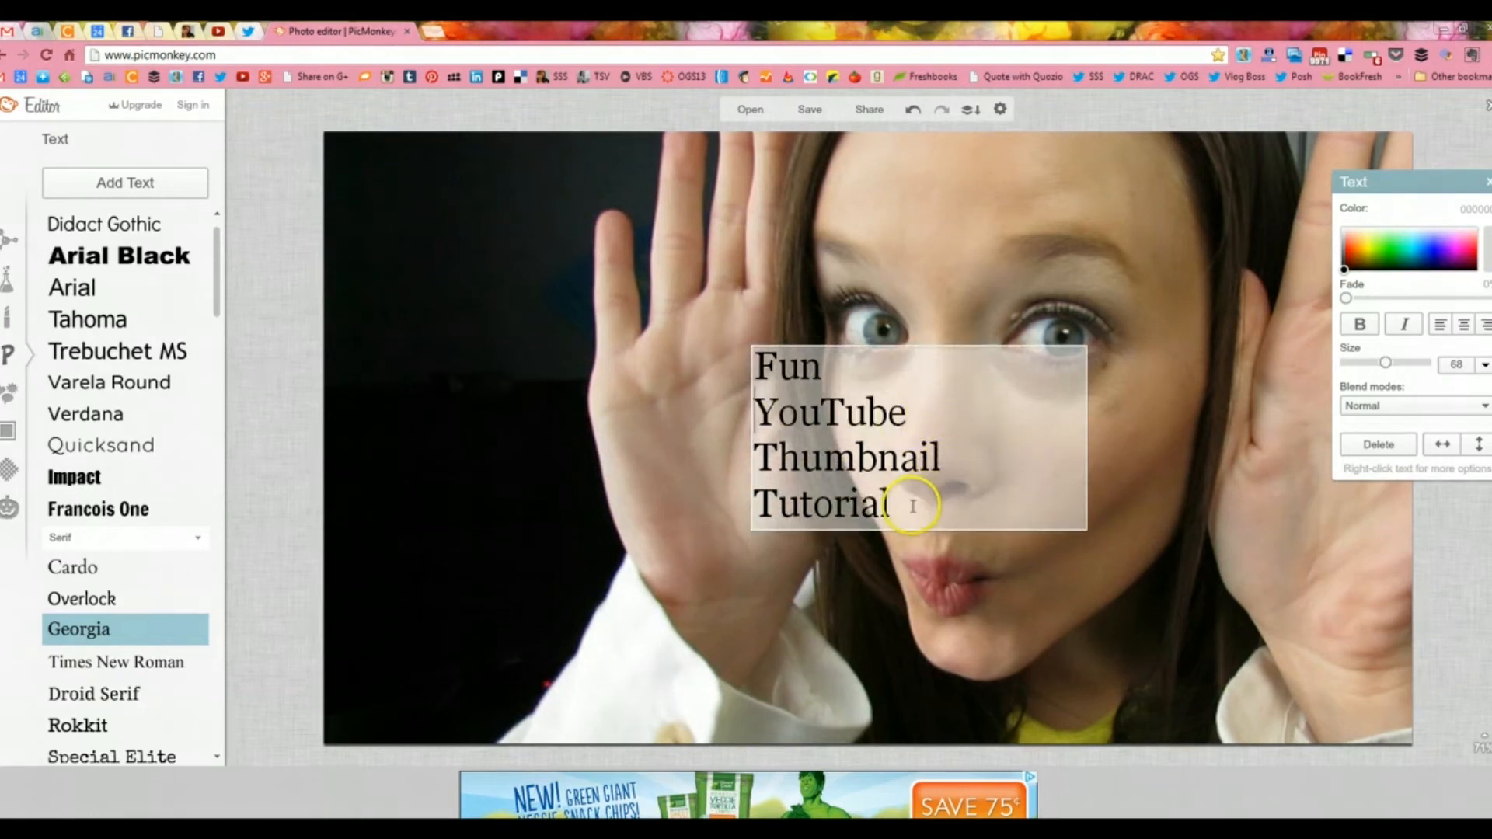
Format the whole title as bold white text at size 122.
left_click_drag(915, 508, 712, 320)
left_click_drag(1351, 248, 1389, 226)
left_click(1359, 325)
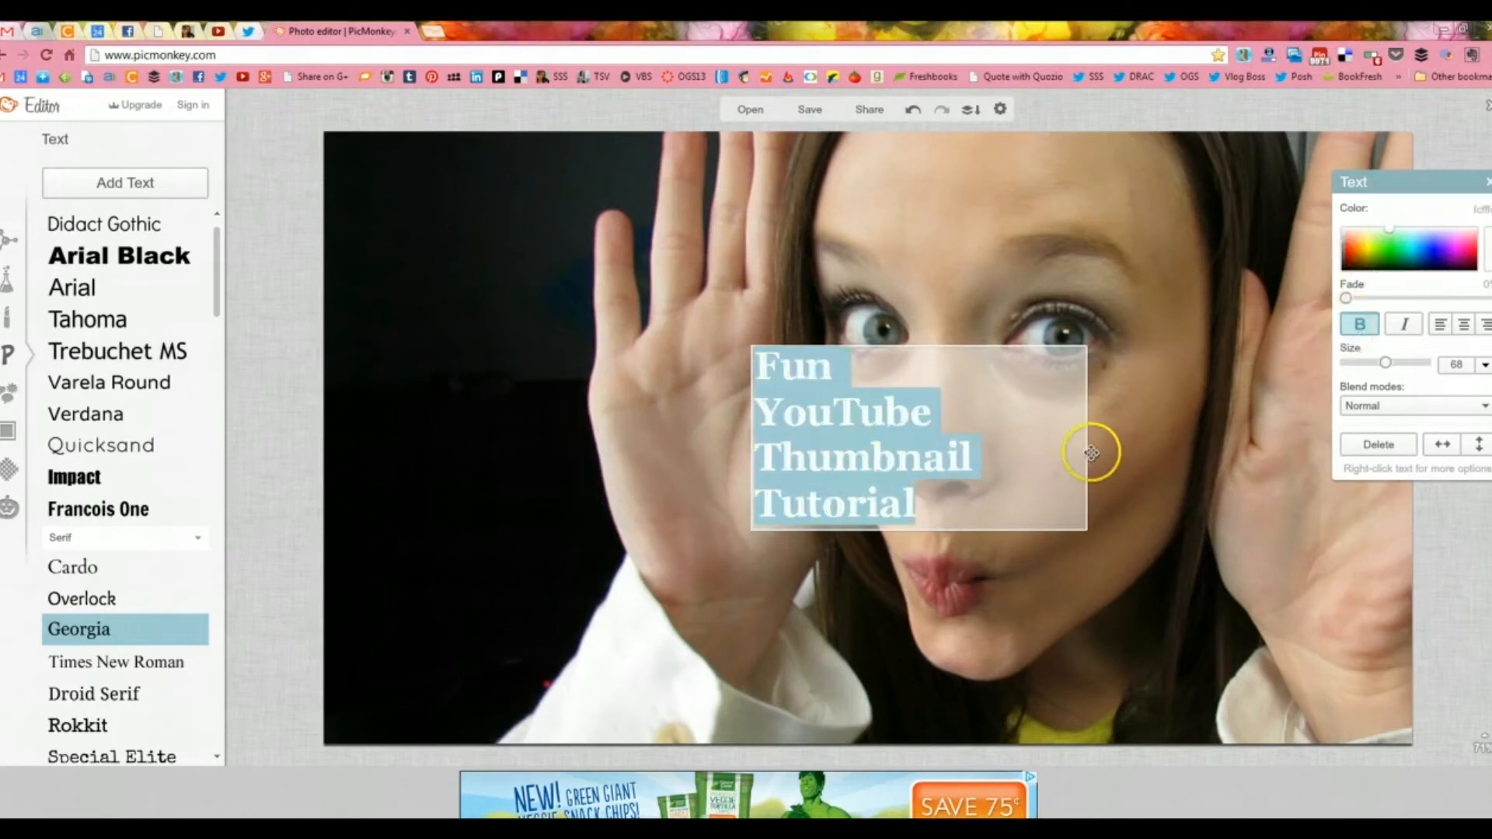
left_click_drag(1385, 362, 1409, 365)
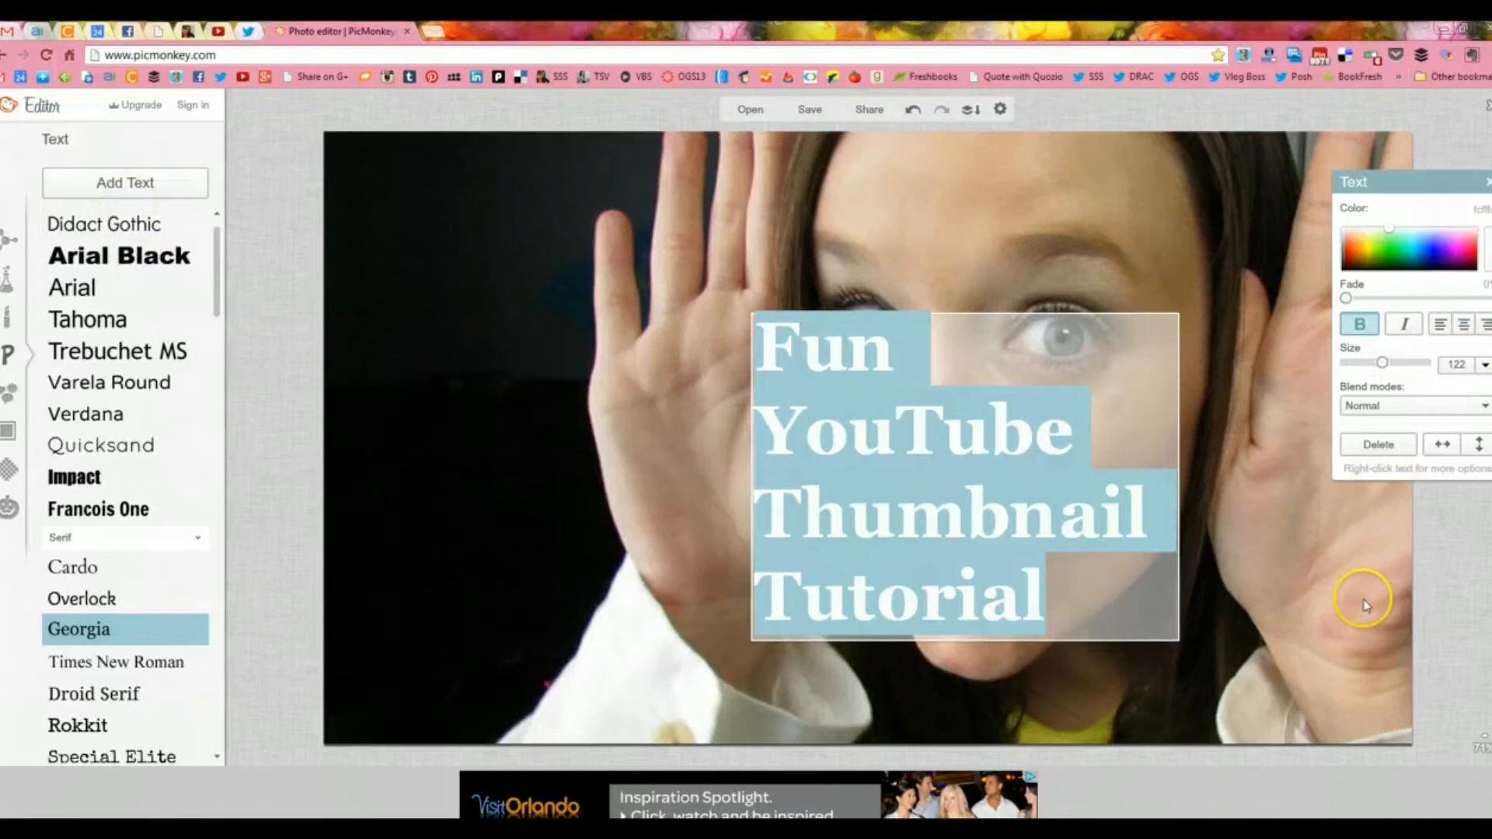
Move the title onto the dark area beside the face, near the photo's upper left corner, and deselect it.
left_click(879, 479)
left_click_drag(879, 478, 475, 385)
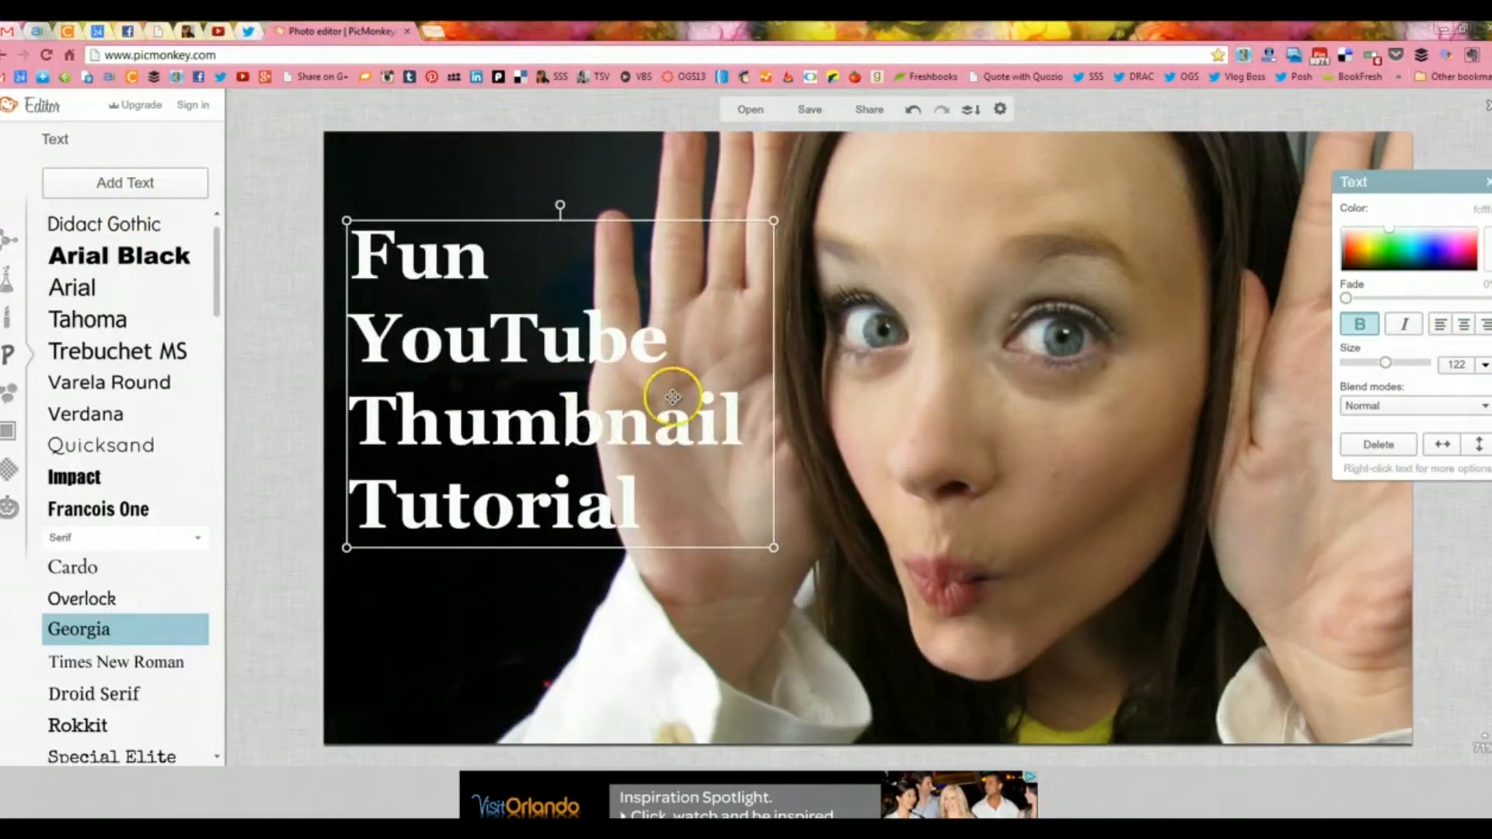
left_click_drag(566, 416, 555, 393)
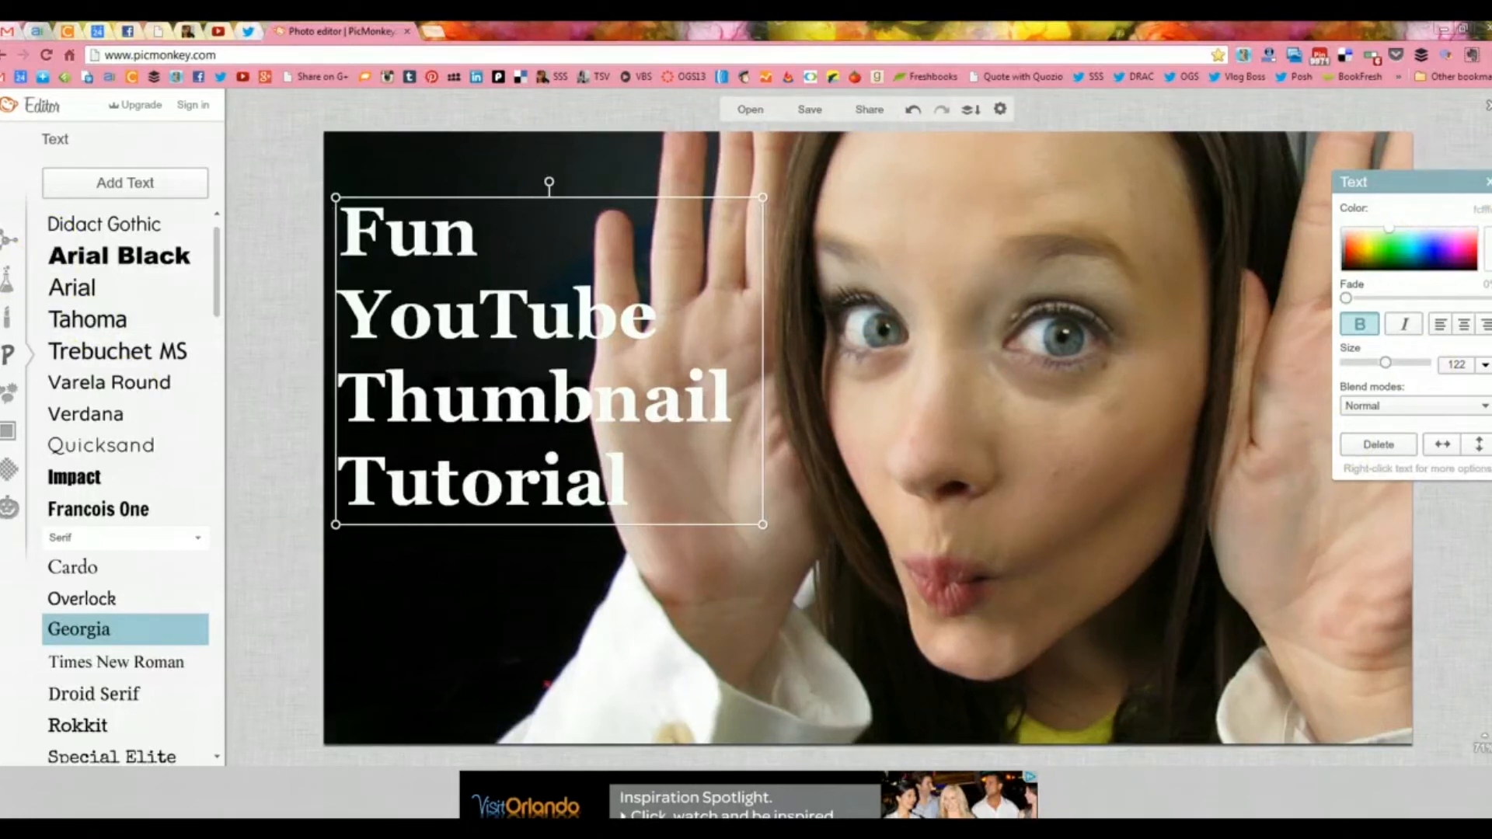
left_click(569, 239)
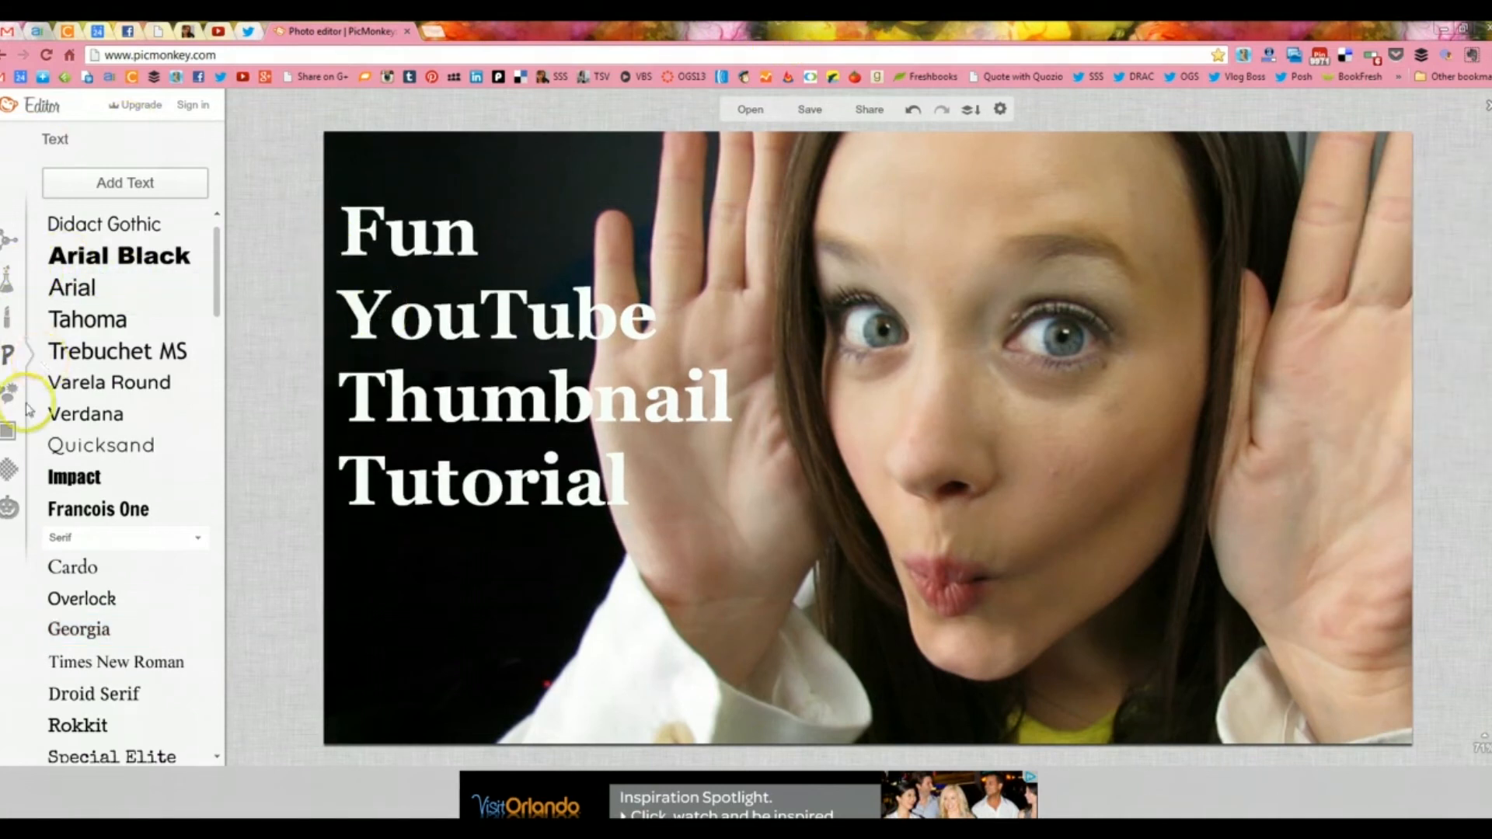
Preview the Orton, Cross Process, Dusk and Tranquil effects on the photo in turn.
left_click(8, 279)
left_click(140, 228)
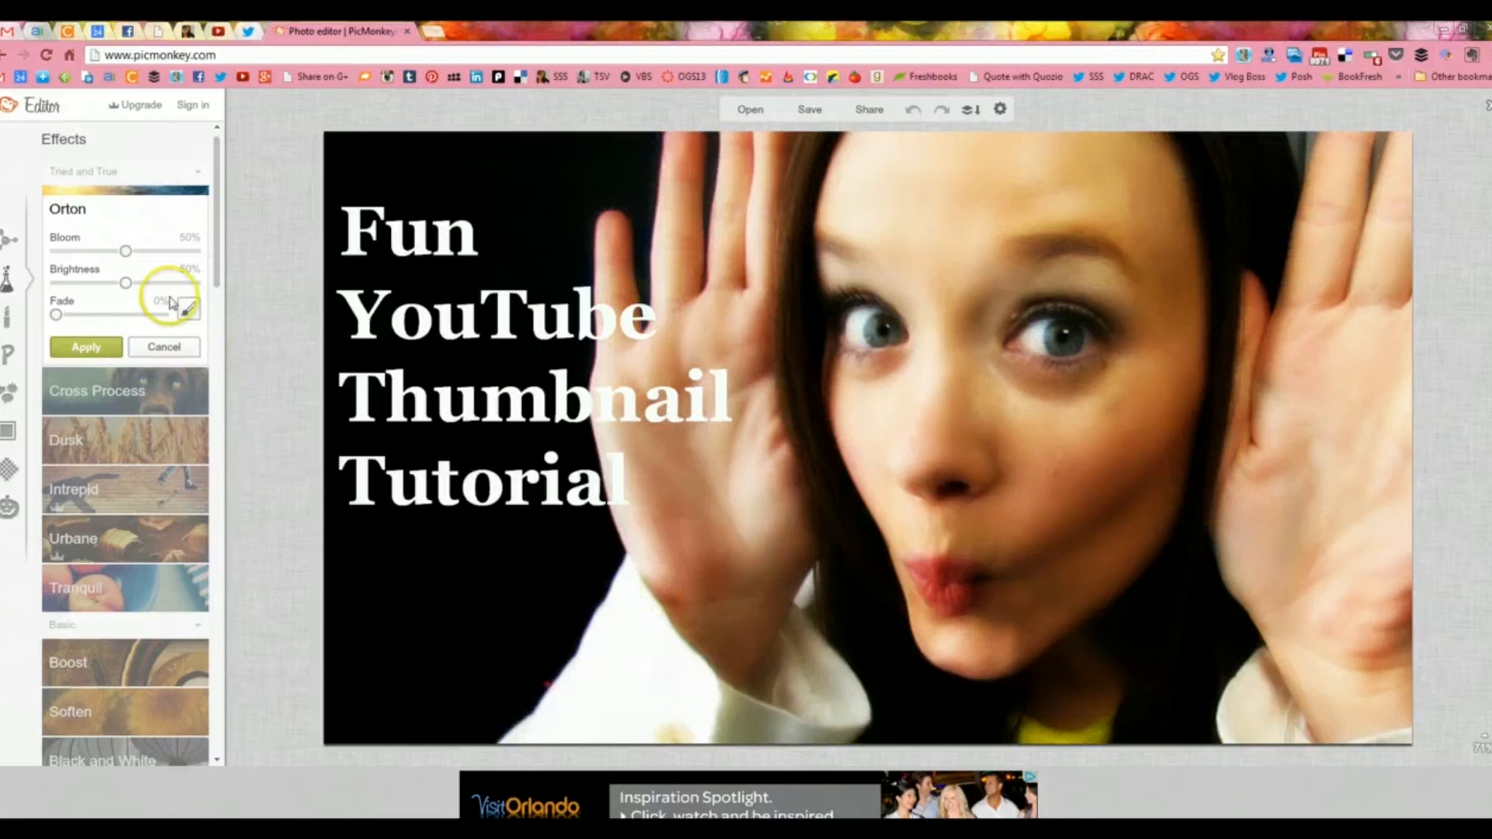
left_click(139, 389)
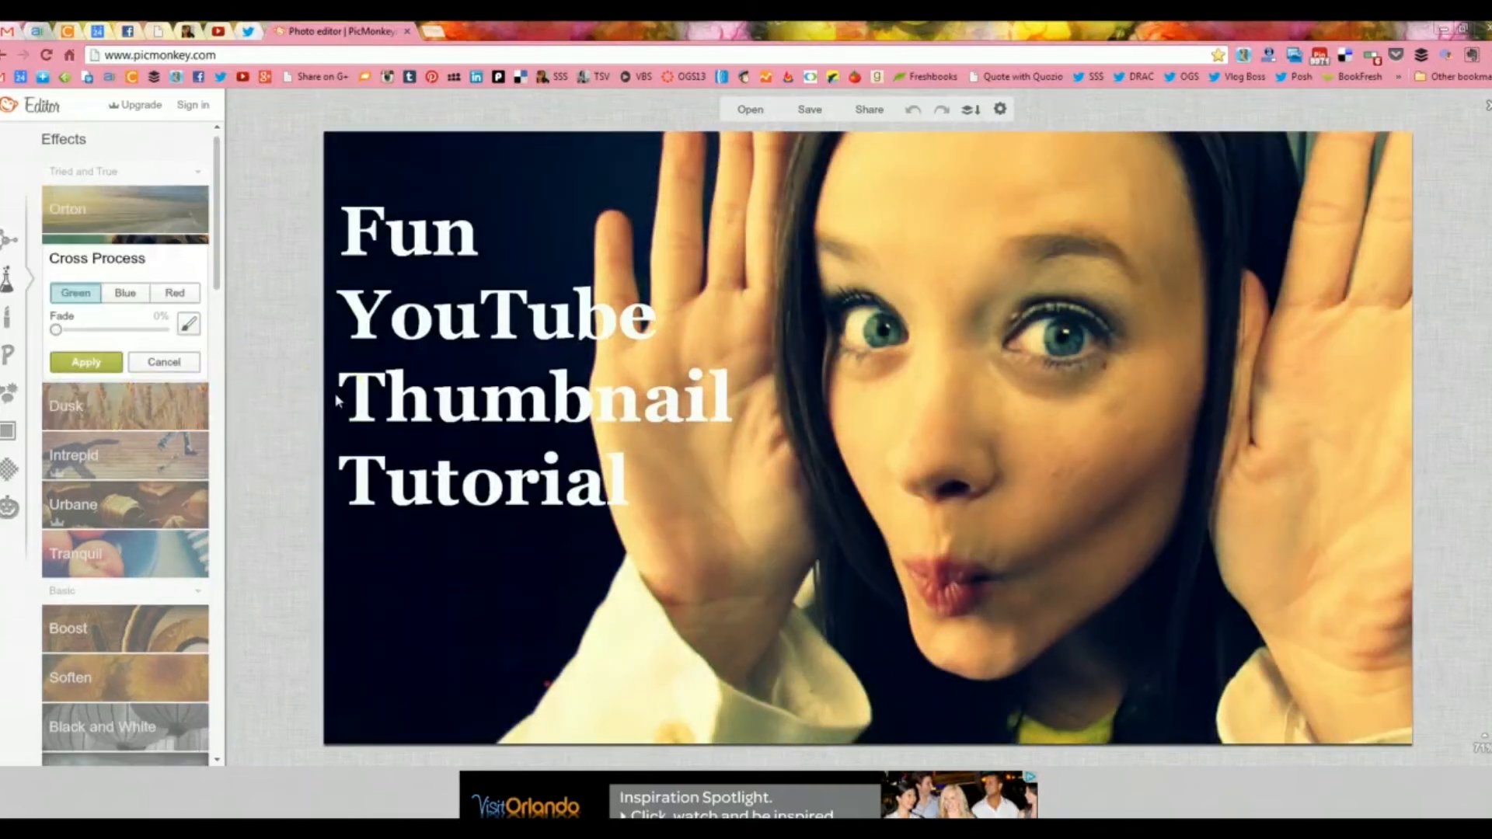
left_click(143, 508)
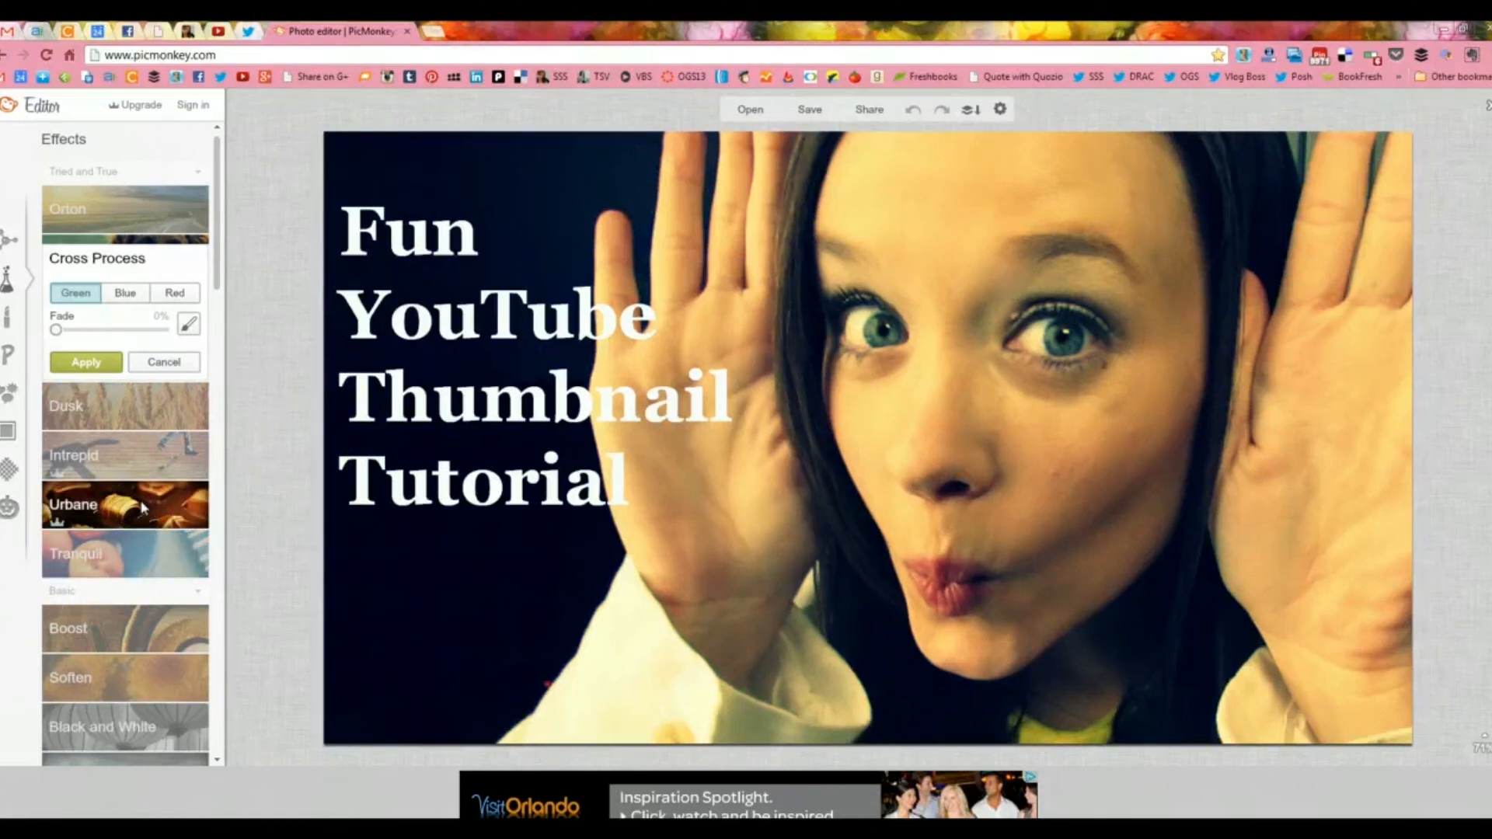
left_click(187, 423)
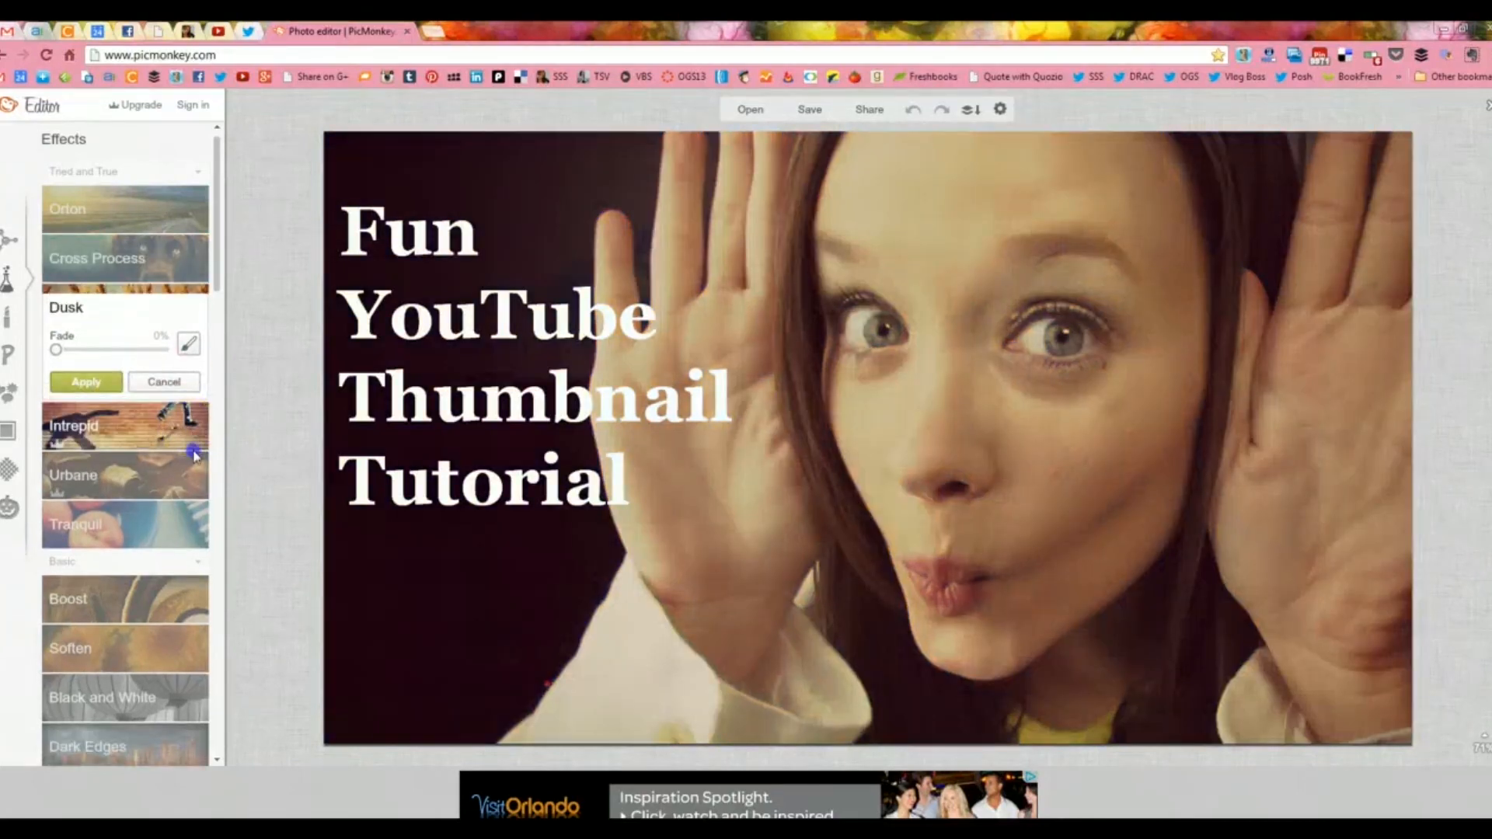
left_click(144, 535)
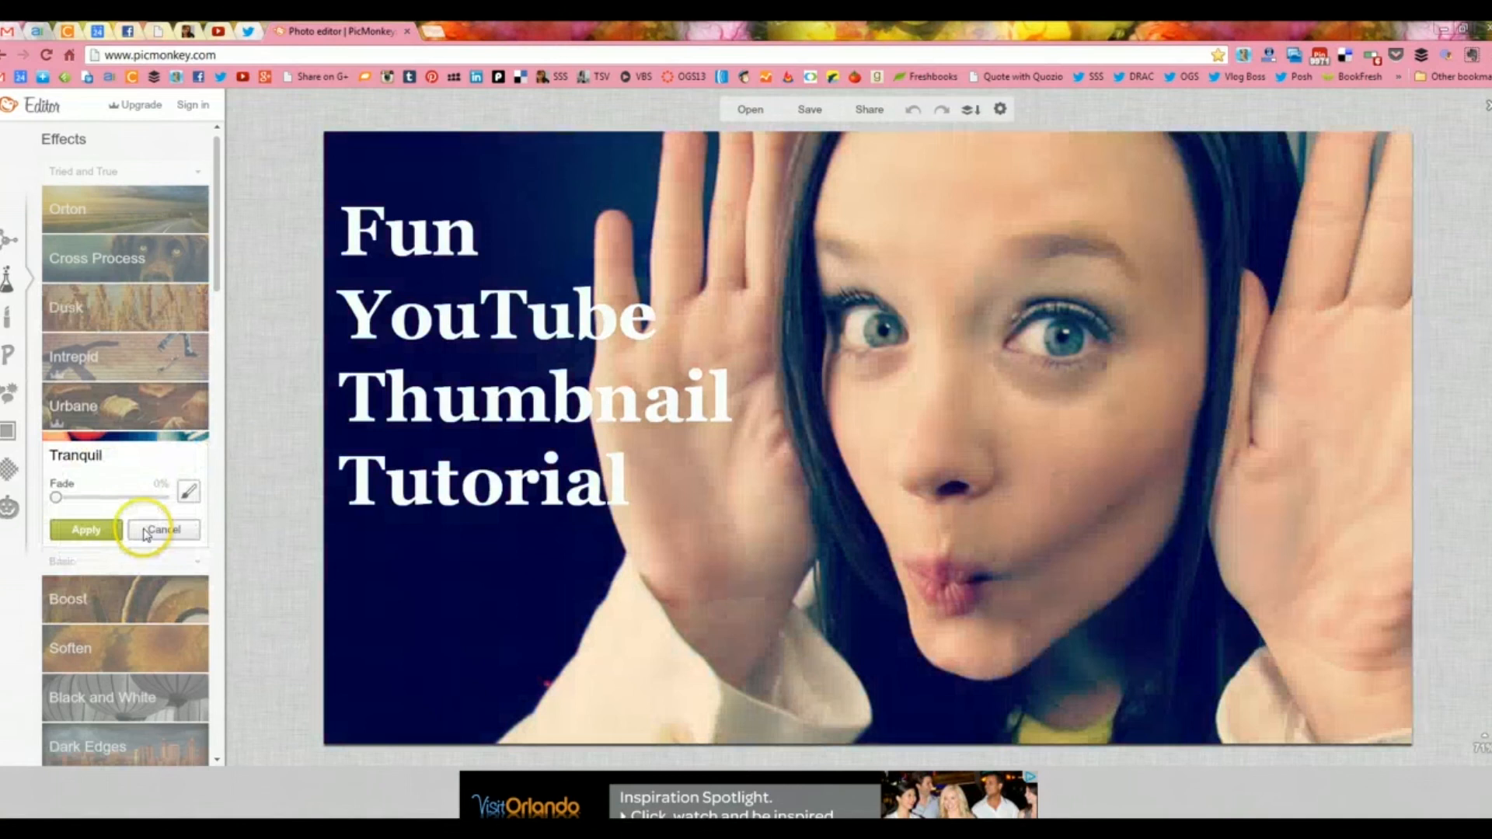